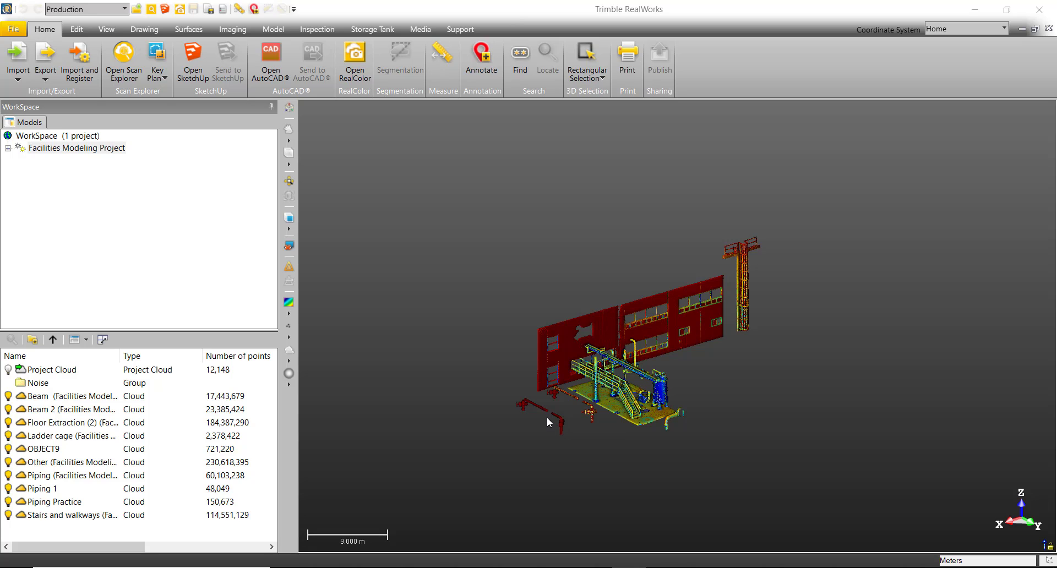
- Start the Railing tool on the Stairs and walkways cloud
{"action": "mouse_move", "coordinate": [504, 350]}
{"action": "left_mouse_down"}
{"action": "mouse_move", "coordinate": [580, 351]}
{"action": "mouse_move", "coordinate": [595, 319]}
{"action": "left_mouse_up"}
{"action": "middle_click_drag", "start_coordinate": [606, 320], "coordinate": [605, 380]}
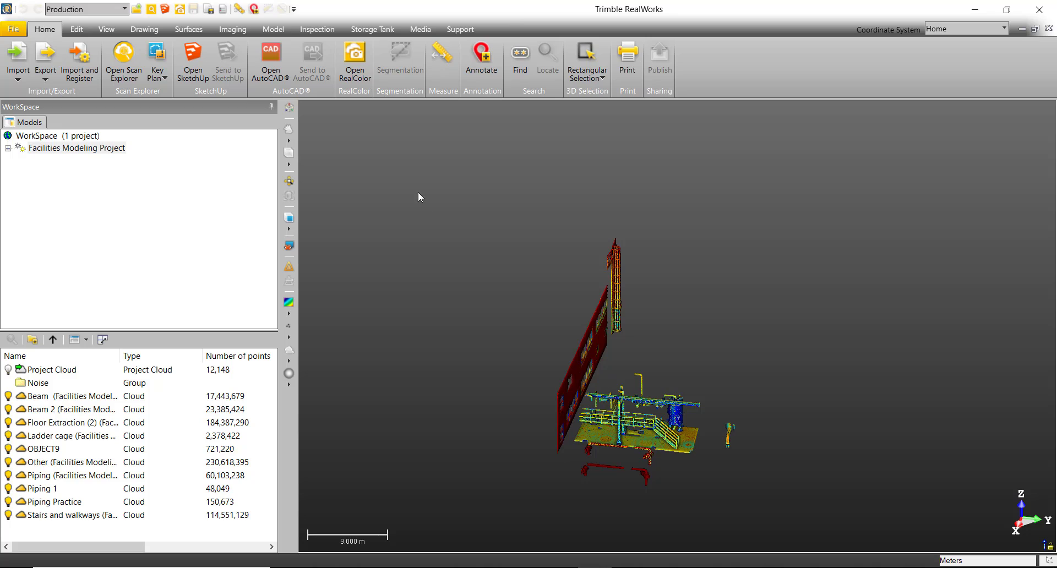
{"action": "left_click", "coordinate": [273, 29]}
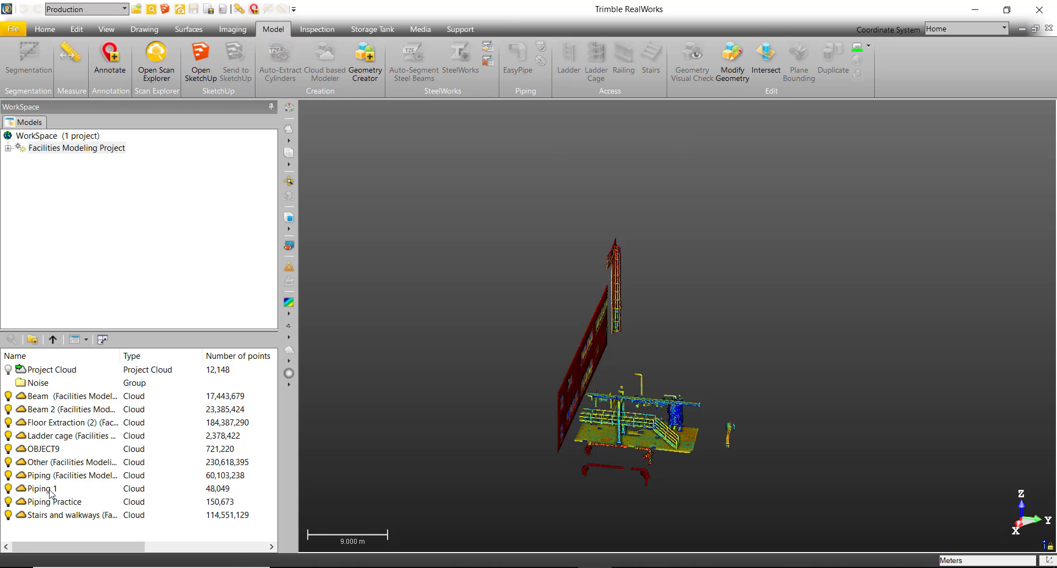
{"action": "left_click", "coordinate": [71, 516]}
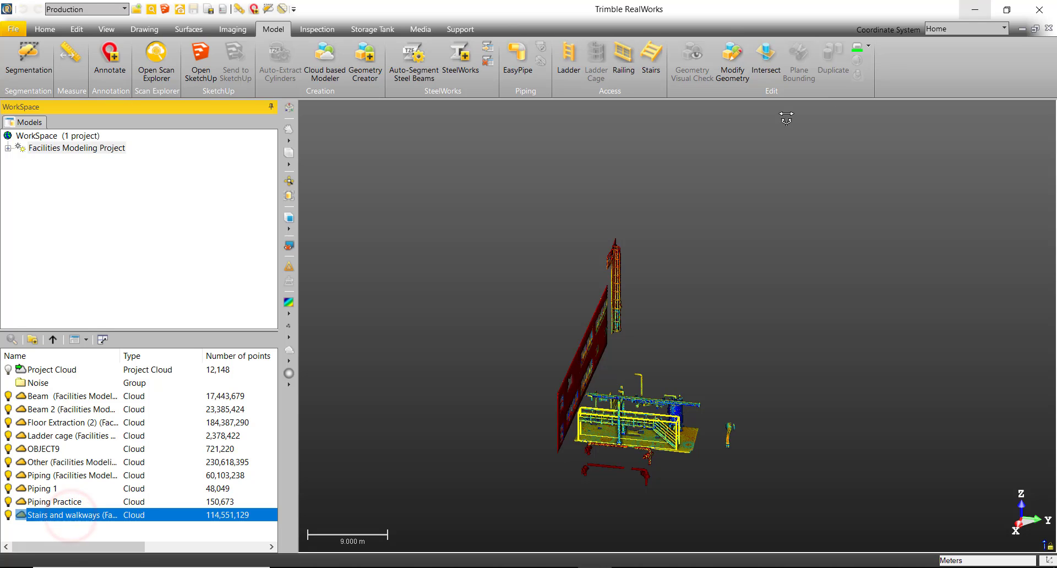
{"action": "left_click", "coordinate": [626, 61]}
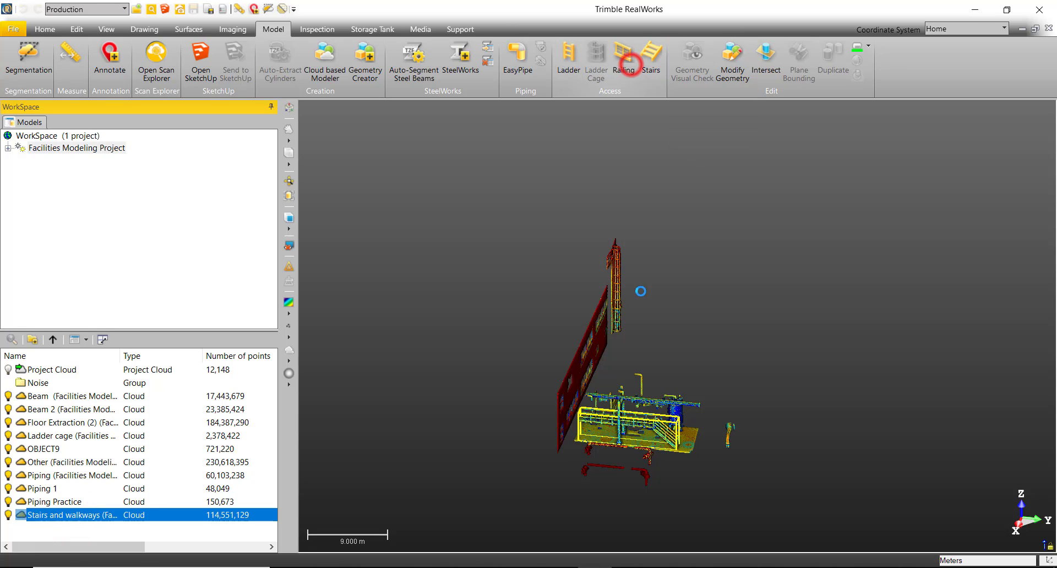
{"action": "scroll", "coordinate": [618, 372], "scroll_direction": "up", "scroll_amount": 1}
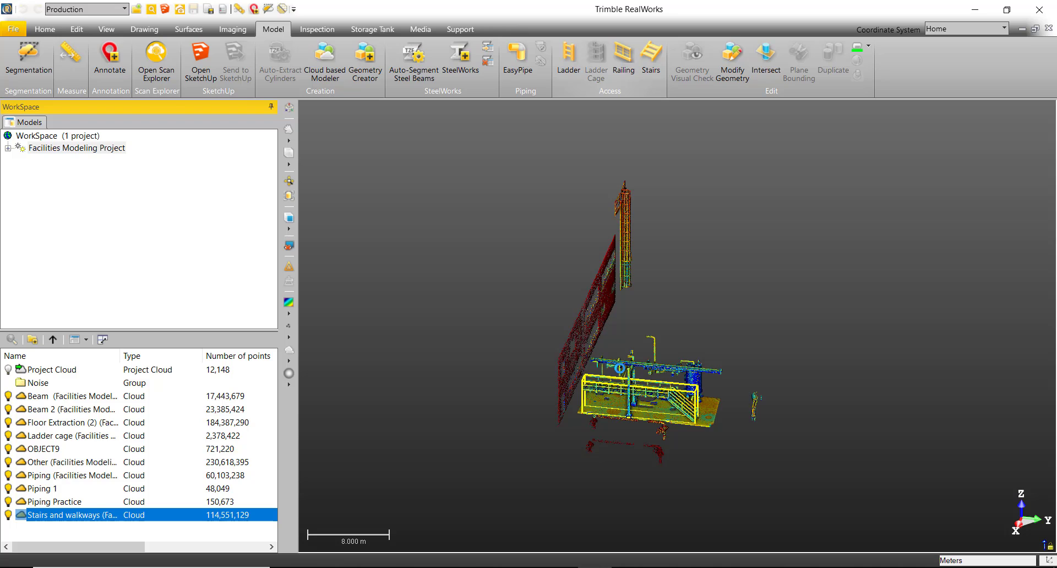
{"action": "left_click", "coordinate": [619, 368]}
{"action": "scroll", "coordinate": [651, 408], "scroll_direction": "up", "scroll_amount": 3}
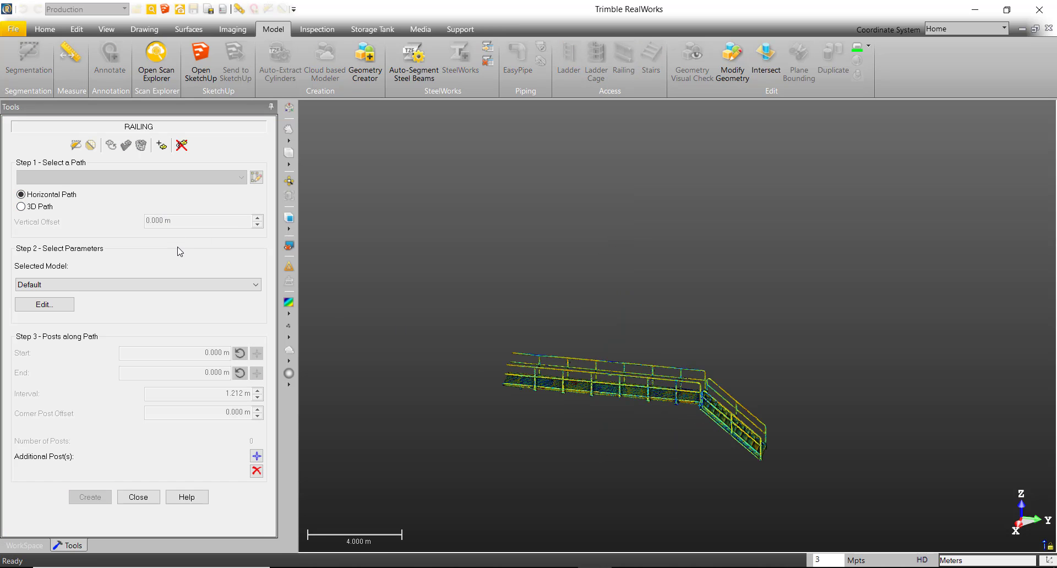
- Segment the cloud from above with a polygon around the walkway railing on the +X side, keeping only the points inside
{"action": "left_click_drag", "start_coordinate": [628, 403], "coordinate": [655, 474]}
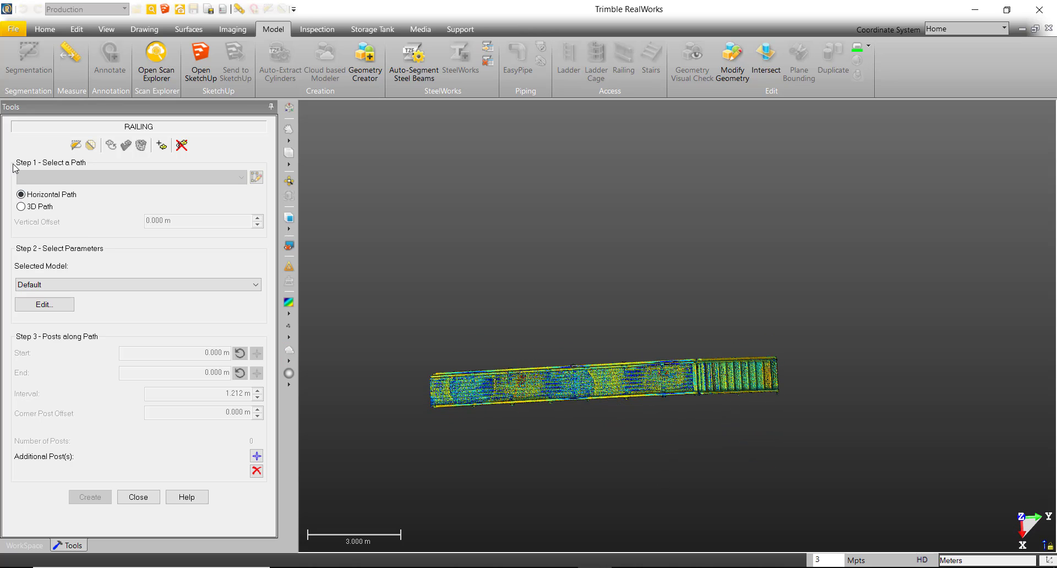
{"action": "left_click", "coordinate": [76, 146]}
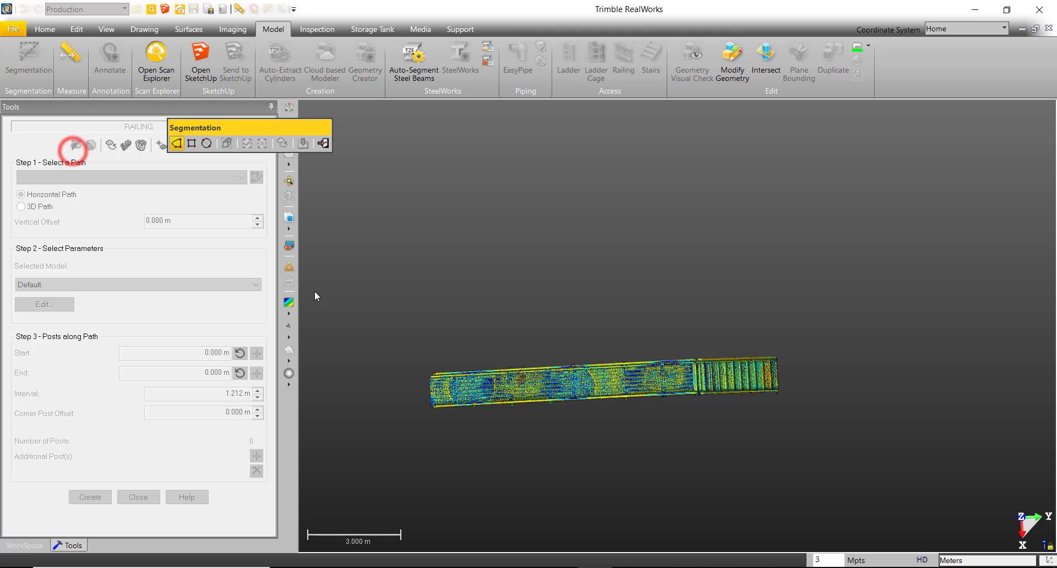
{"action": "scroll", "coordinate": [433, 417], "scroll_direction": "up", "scroll_amount": 2}
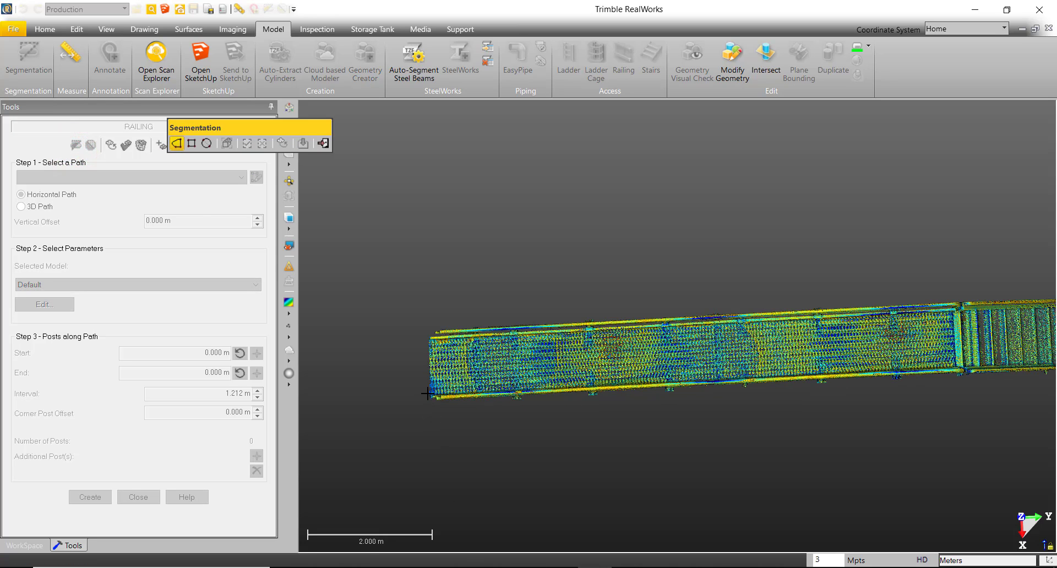
{"action": "left_click", "coordinate": [430, 413]}
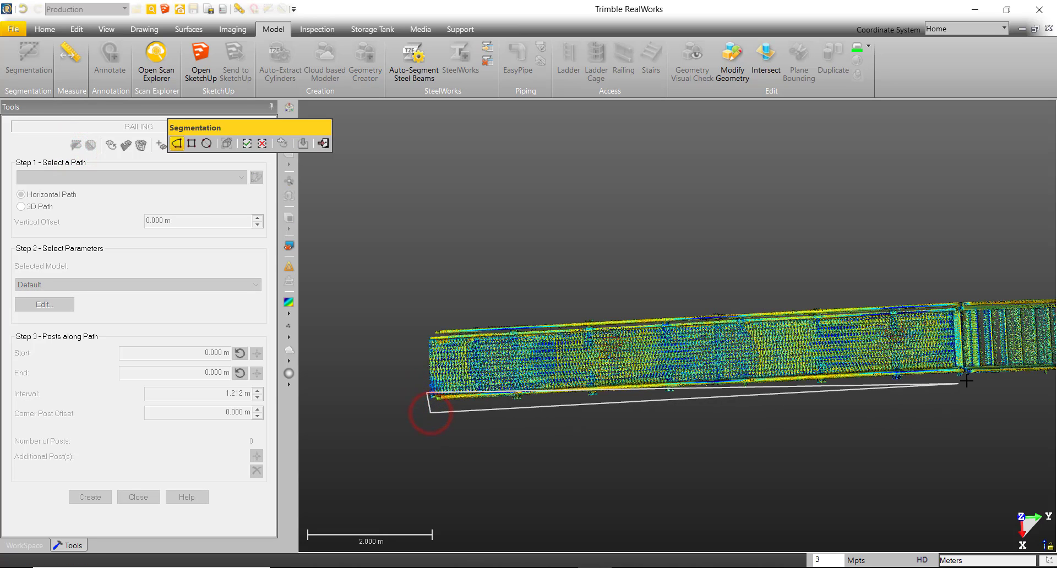
{"action": "left_click", "coordinate": [968, 377]}
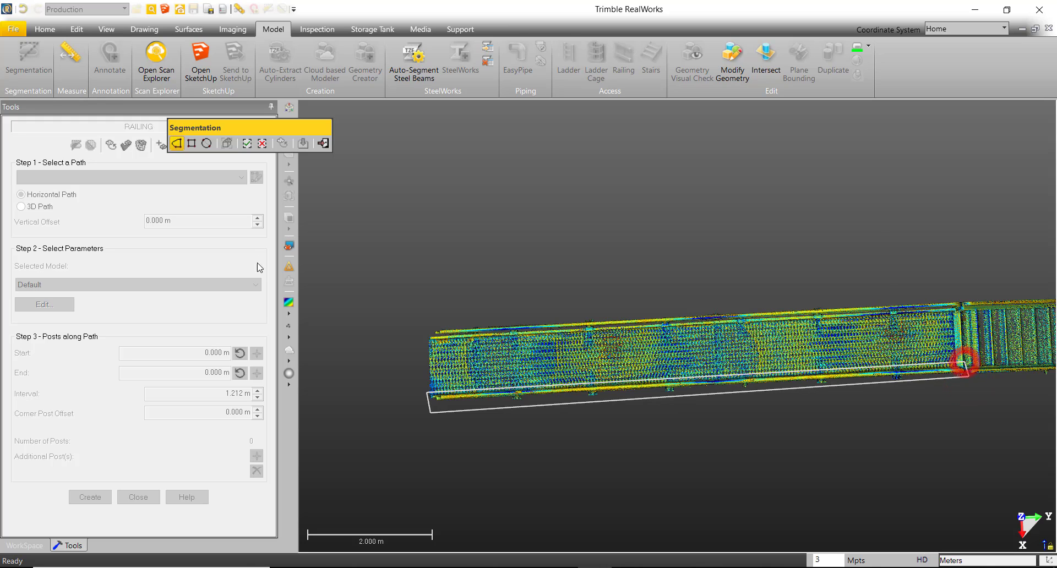
{"action": "left_click", "coordinate": [248, 144]}
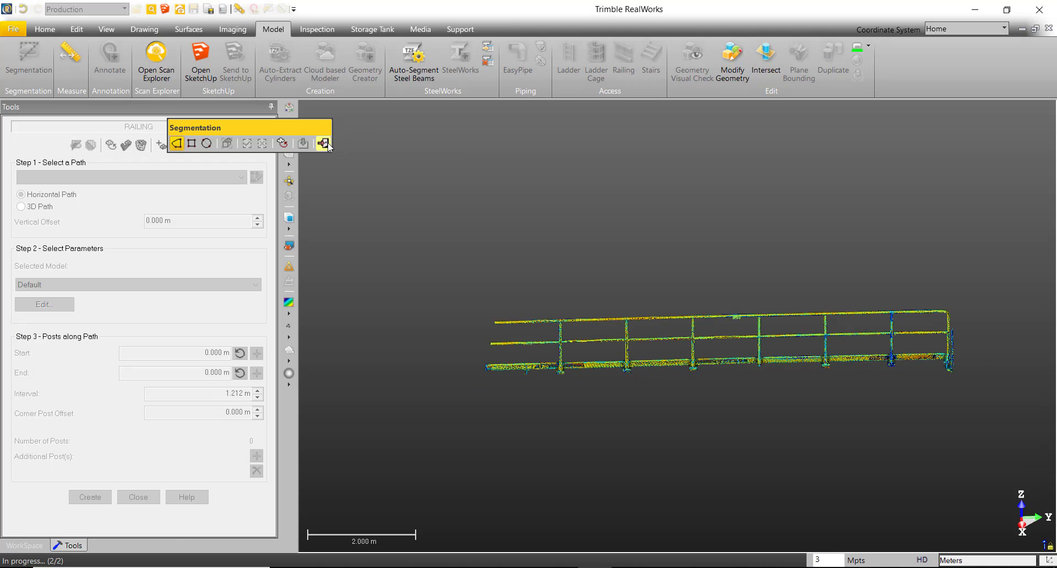
{"action": "left_click", "coordinate": [323, 144]}
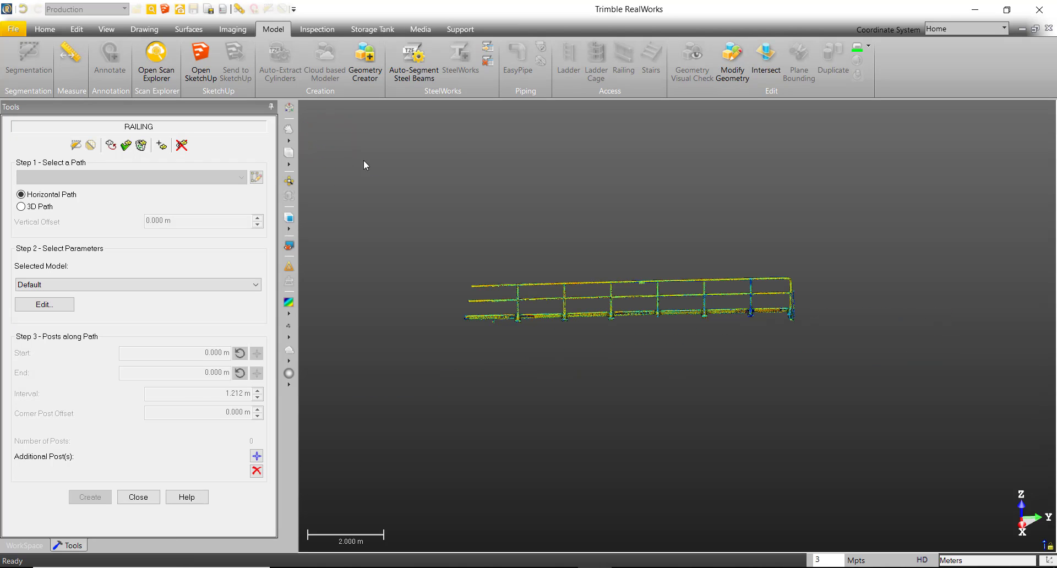
- Examine the segmented railing's rails, posts and base from the side and from its end
{"action": "scroll", "coordinate": [405, 193], "scroll_direction": "up", "scroll_amount": 2}
{"action": "scroll", "coordinate": [573, 358], "scroll_direction": "up", "scroll_amount": 2}
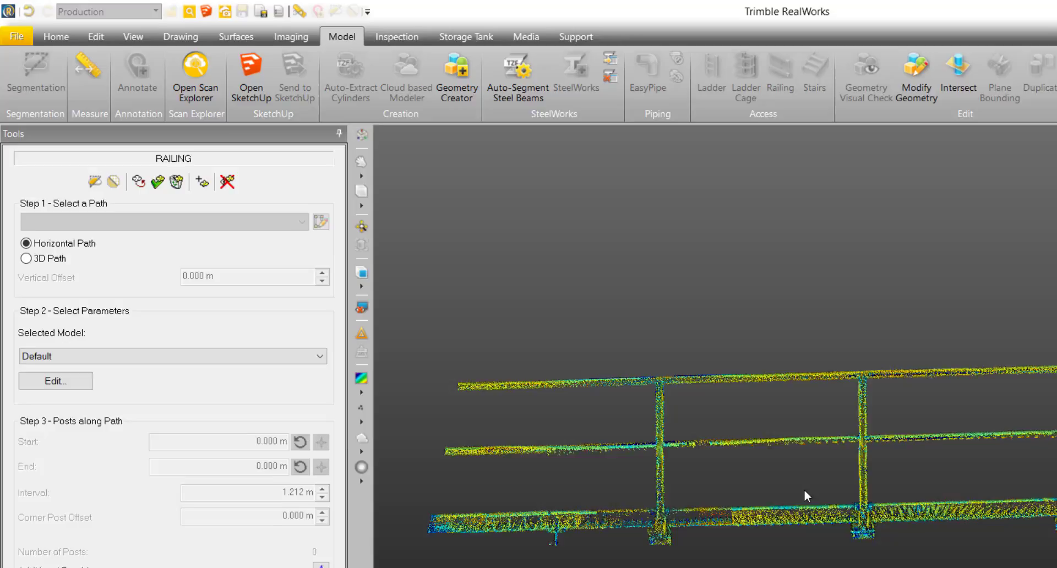
{"action": "left_click_drag", "start_coordinate": [642, 389], "coordinate": [815, 356]}
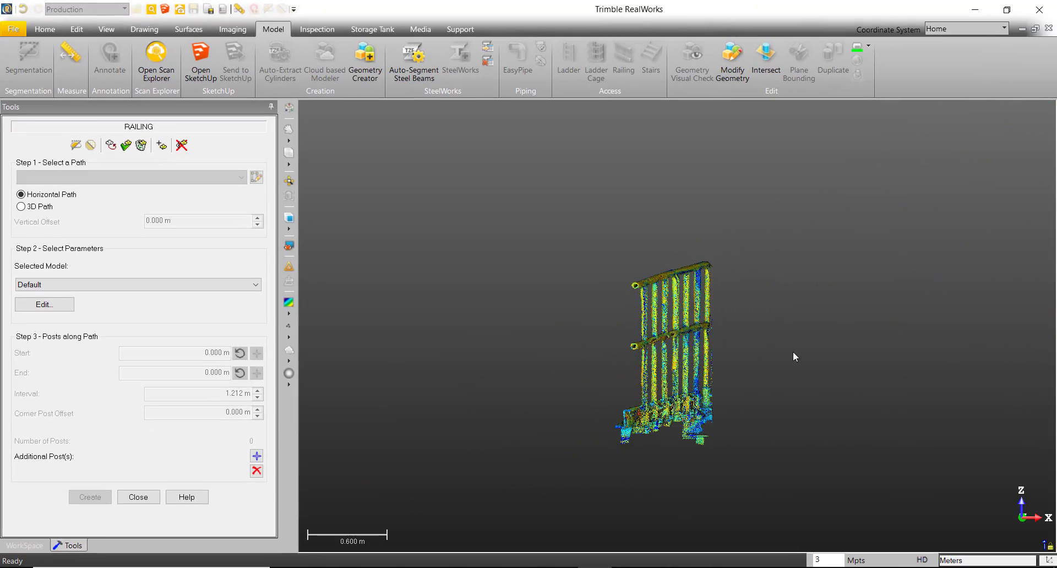
{"action": "mouse_move", "coordinate": [655, 352]}
{"action": "left_mouse_down"}
{"action": "mouse_move", "coordinate": [677, 351]}
{"action": "mouse_move", "coordinate": [643, 353]}
{"action": "mouse_move", "coordinate": [649, 361]}
{"action": "left_mouse_up"}
{"action": "scroll", "coordinate": [649, 361], "scroll_direction": "down", "scroll_amount": 5}
{"action": "left_click_drag", "start_coordinate": [786, 333], "coordinate": [613, 346]}
{"action": "scroll", "coordinate": [624, 348], "scroll_direction": "down", "scroll_amount": 2}
{"action": "middle_click_drag", "start_coordinate": [648, 346], "coordinate": [723, 352]}
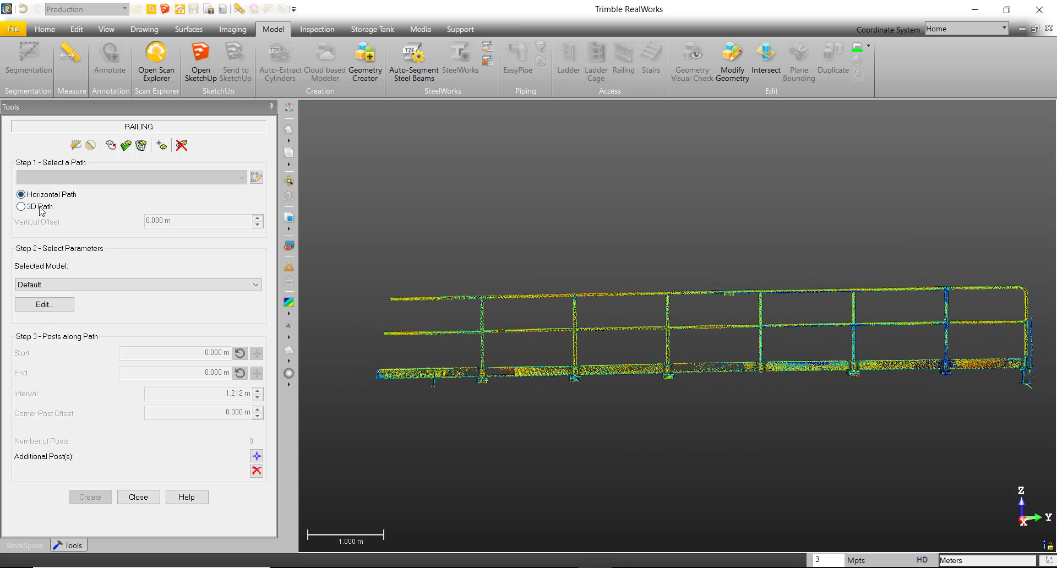
- Set the railing path type to 3D Path and start drawing the path with the 2D lock off
{"action": "left_click", "coordinate": [22, 207]}
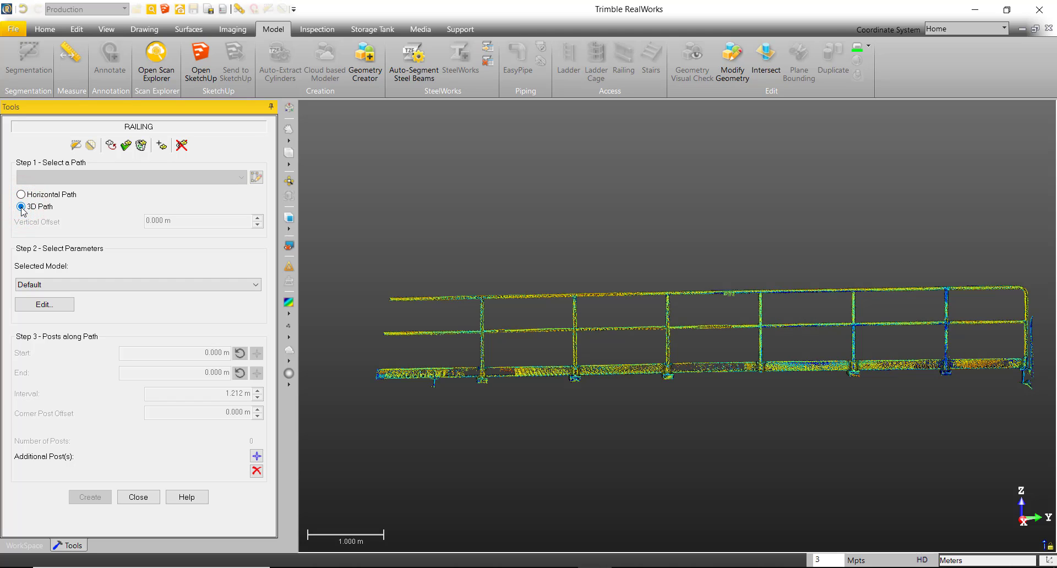
{"action": "left_click", "coordinate": [256, 177]}
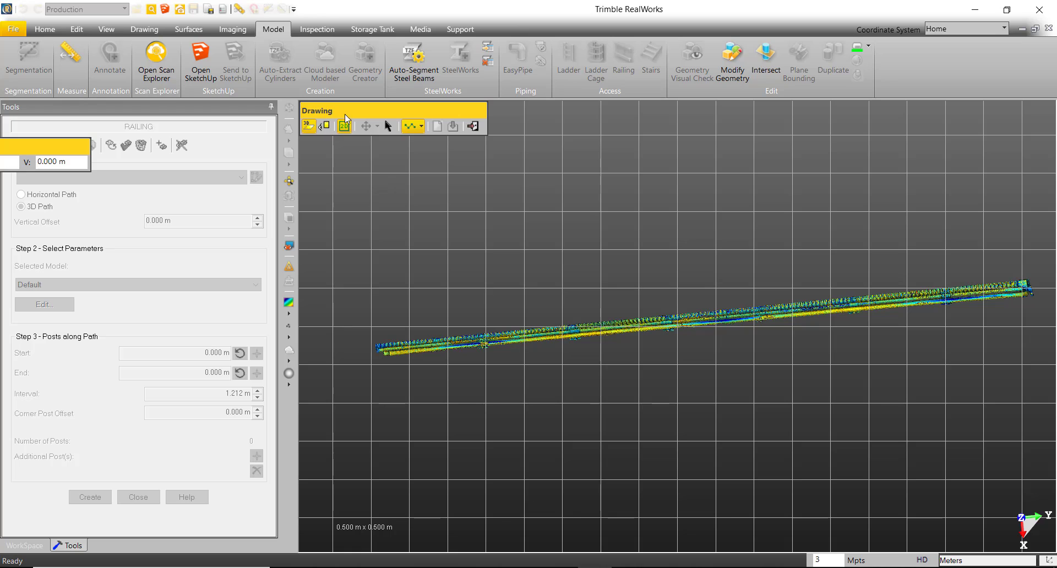
{"action": "left_click", "coordinate": [344, 126]}
- Place the polyline's first node on the middle rail at the end post next to the stairs
{"action": "left_click_drag", "start_coordinate": [818, 316], "coordinate": [810, 193]}
{"action": "scroll", "coordinate": [828, 305], "scroll_direction": "up", "scroll_amount": 3}
{"action": "middle_click_drag", "start_coordinate": [828, 299], "coordinate": [795, 301]}
{"action": "scroll", "coordinate": [795, 303], "scroll_direction": "down", "scroll_amount": 5}
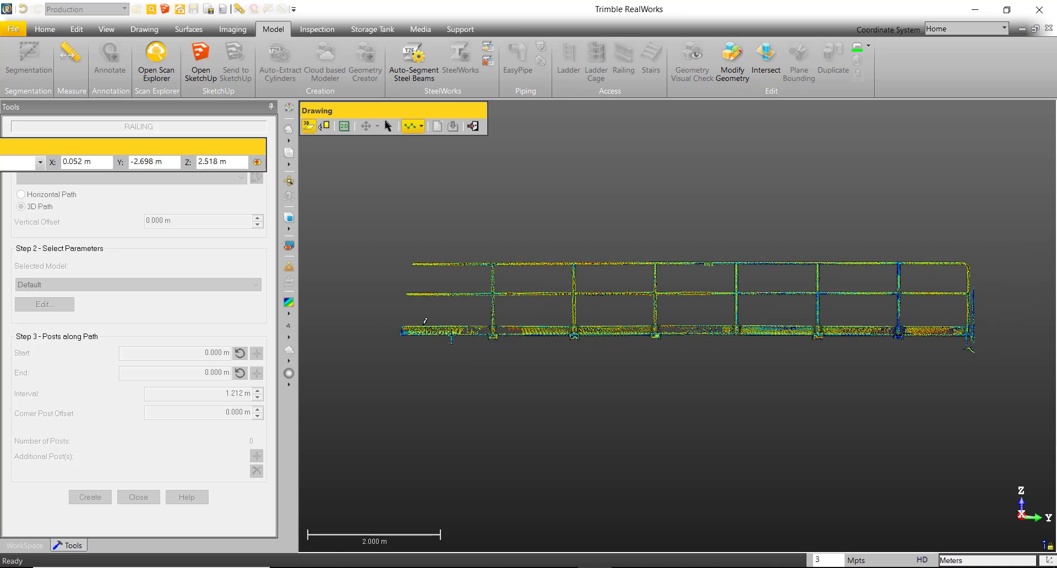
{"action": "scroll", "coordinate": [976, 304], "scroll_direction": "up", "scroll_amount": 12}
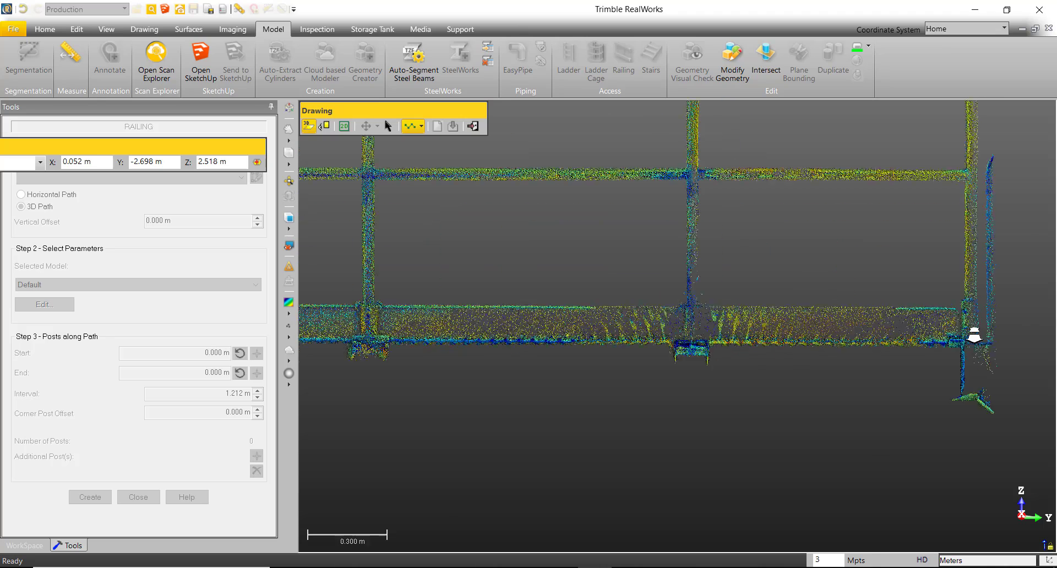
{"action": "key", "text": "n"}
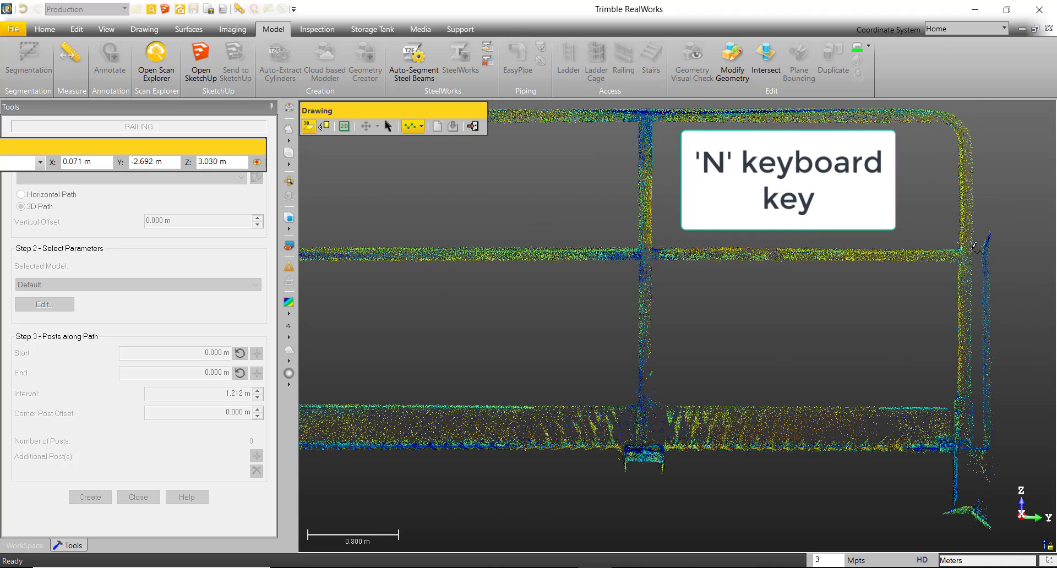
{"action": "key", "text": "n"}
{"action": "scroll", "coordinate": [973, 247], "scroll_direction": "up", "scroll_amount": 10}
{"action": "mouse_move", "coordinate": [972, 249]}
{"action": "left_mouse_down"}
{"action": "mouse_move", "coordinate": [955, 247]}
{"action": "mouse_move", "coordinate": [960, 254]}
{"action": "left_mouse_up"}
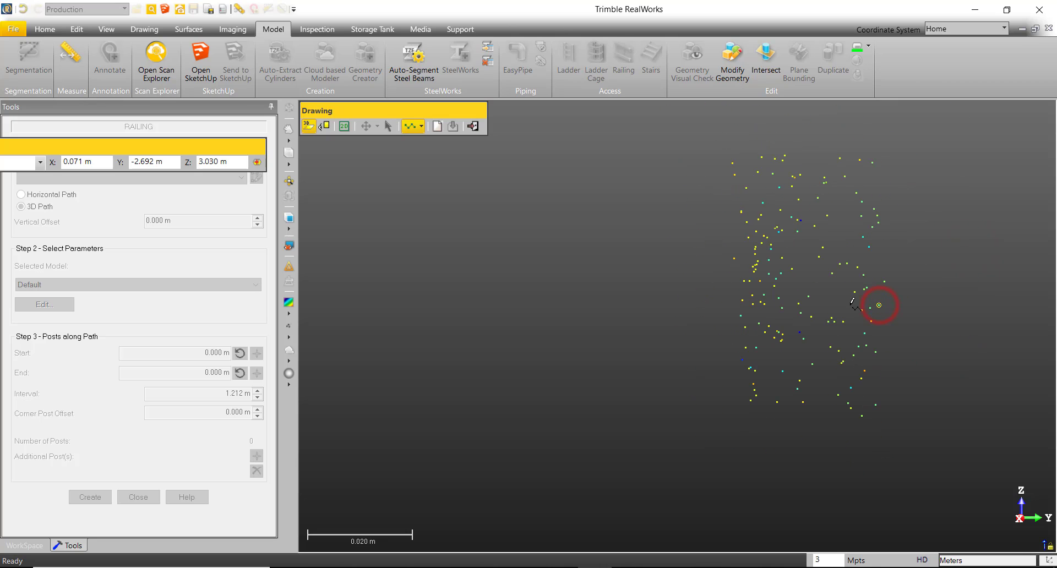
- Continue the polyline along the middle rail with a node at each successive post towards the railing's far end
{"action": "scroll", "coordinate": [853, 302], "scroll_direction": "down", "scroll_amount": 8}
{"action": "scroll", "coordinate": [637, 244], "scroll_direction": "up", "scroll_amount": 10}
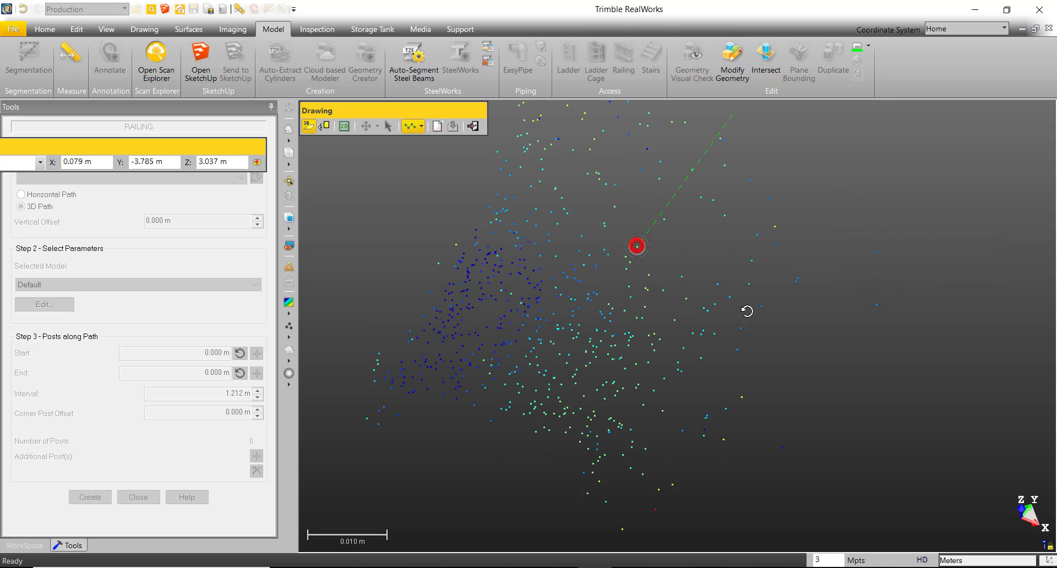
{"action": "scroll", "coordinate": [478, 246], "scroll_direction": "down", "scroll_amount": 10}
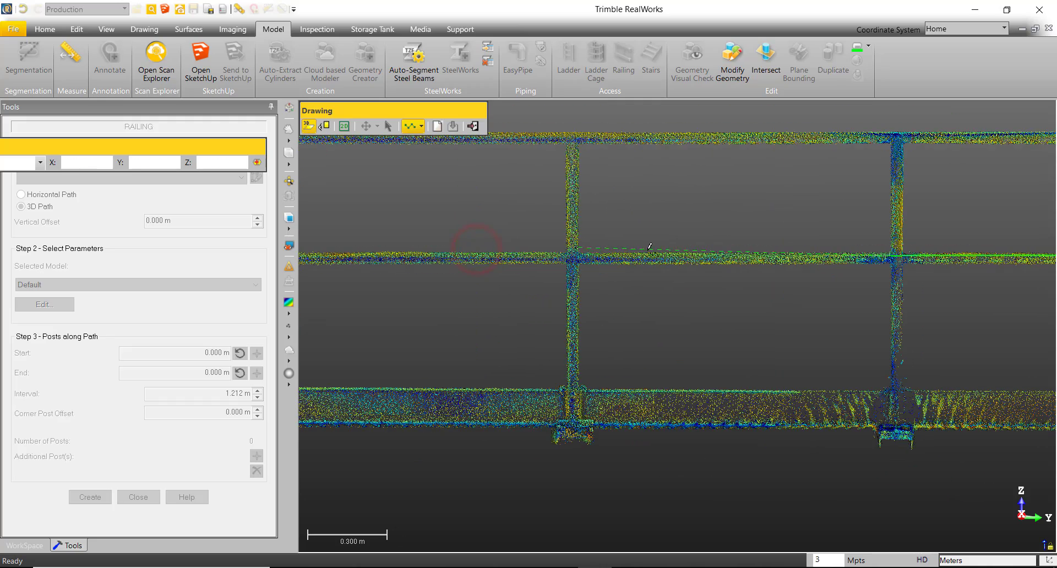
{"action": "scroll", "coordinate": [569, 247], "scroll_direction": "up", "scroll_amount": 8}
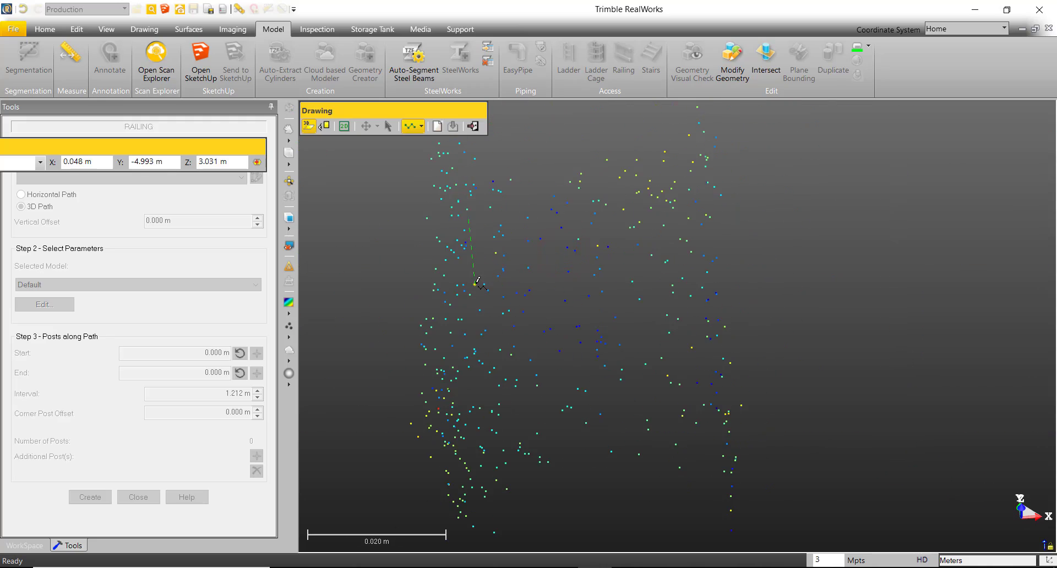
{"action": "scroll", "coordinate": [478, 282], "scroll_direction": "down", "scroll_amount": 8}
{"action": "scroll", "coordinate": [624, 286], "scroll_direction": "up", "scroll_amount": 10}
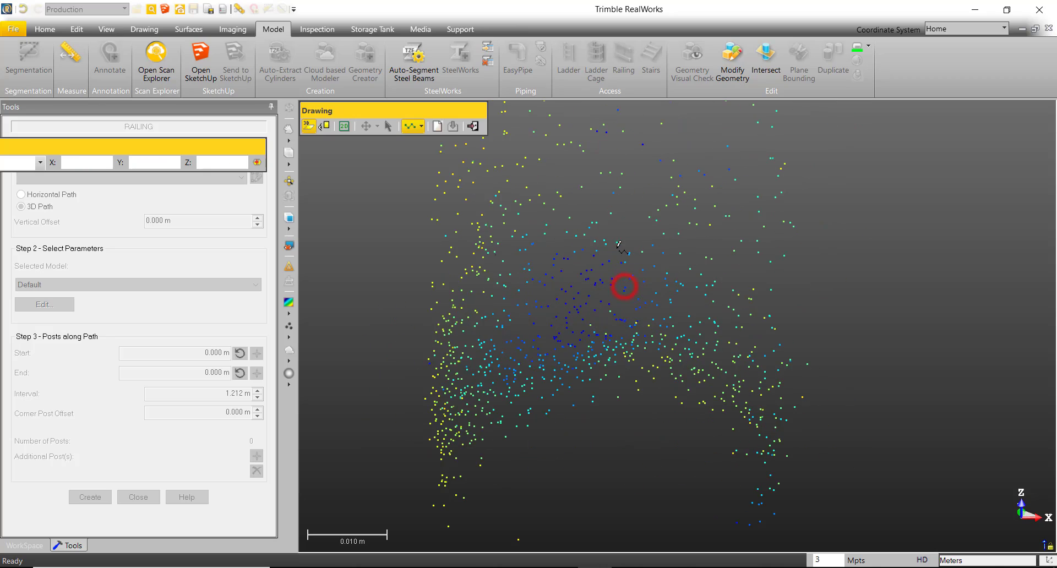
{"action": "scroll", "coordinate": [528, 278], "scroll_direction": "down", "scroll_amount": 10}
{"action": "scroll", "coordinate": [621, 333], "scroll_direction": "up", "scroll_amount": 10}
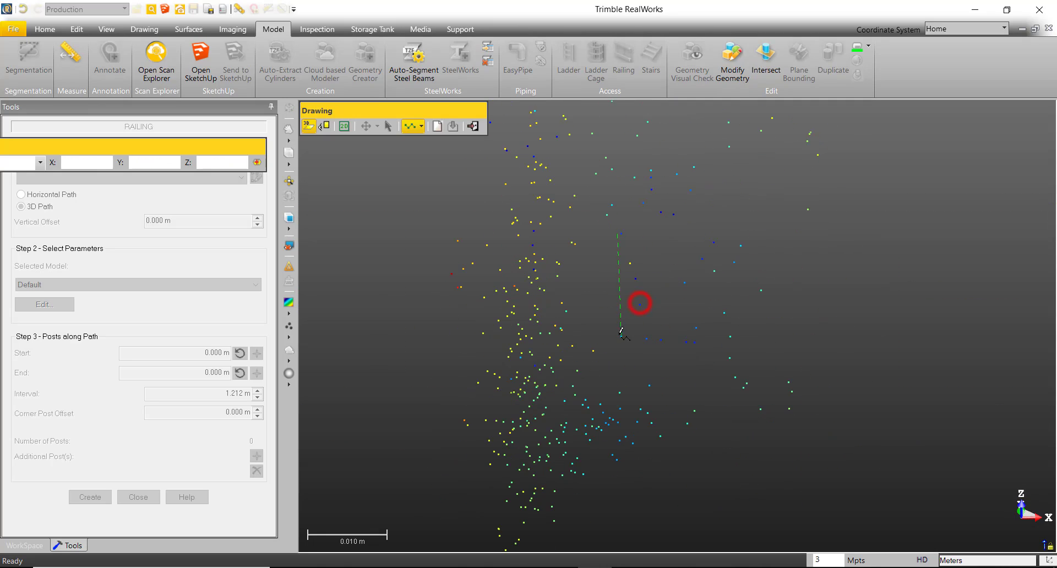
{"action": "scroll", "coordinate": [623, 332], "scroll_direction": "down", "scroll_amount": 10}
{"action": "scroll", "coordinate": [757, 315], "scroll_direction": "up", "scroll_amount": 10}
{"action": "left_click_drag", "start_coordinate": [758, 315], "coordinate": [763, 344]}
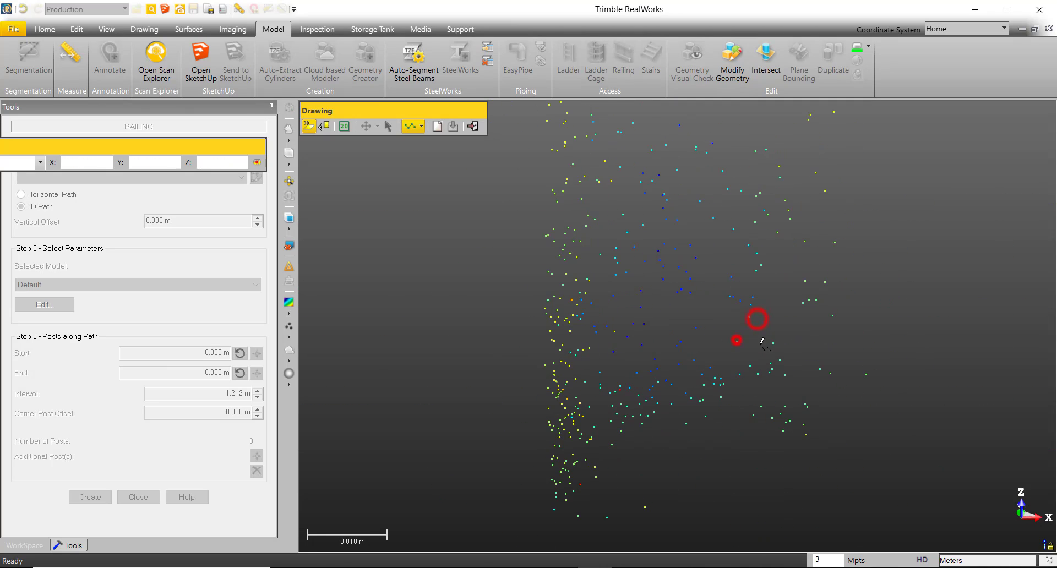
{"action": "scroll", "coordinate": [609, 325], "scroll_direction": "down", "scroll_amount": 10}
{"action": "scroll", "coordinate": [767, 330], "scroll_direction": "up", "scroll_amount": 10}
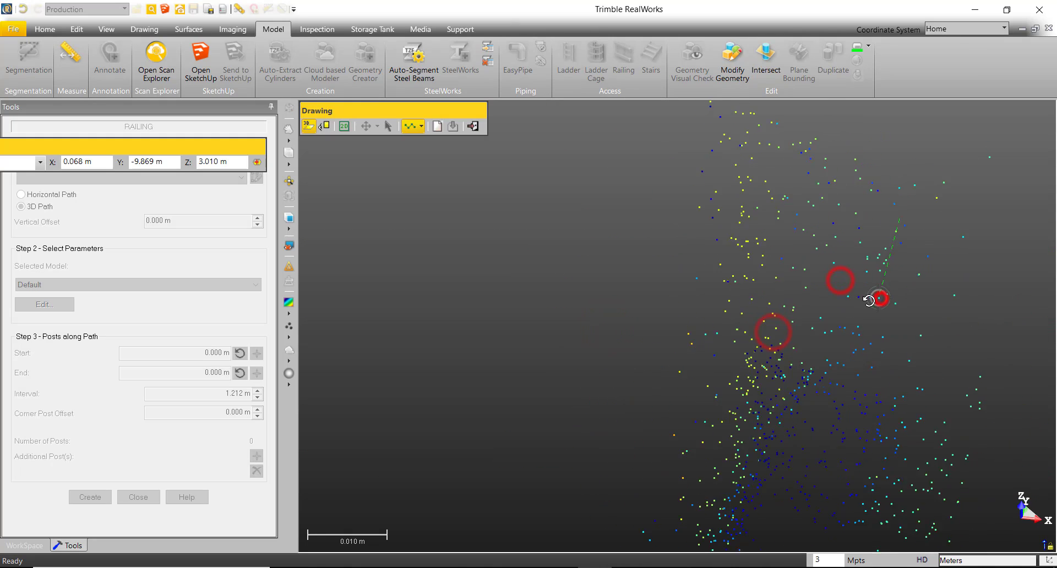
{"action": "scroll", "coordinate": [847, 333], "scroll_direction": "down", "scroll_amount": 10}
- End the line at the last post and create the polyline as the railing path
{"action": "right_click", "coordinate": [460, 236]}
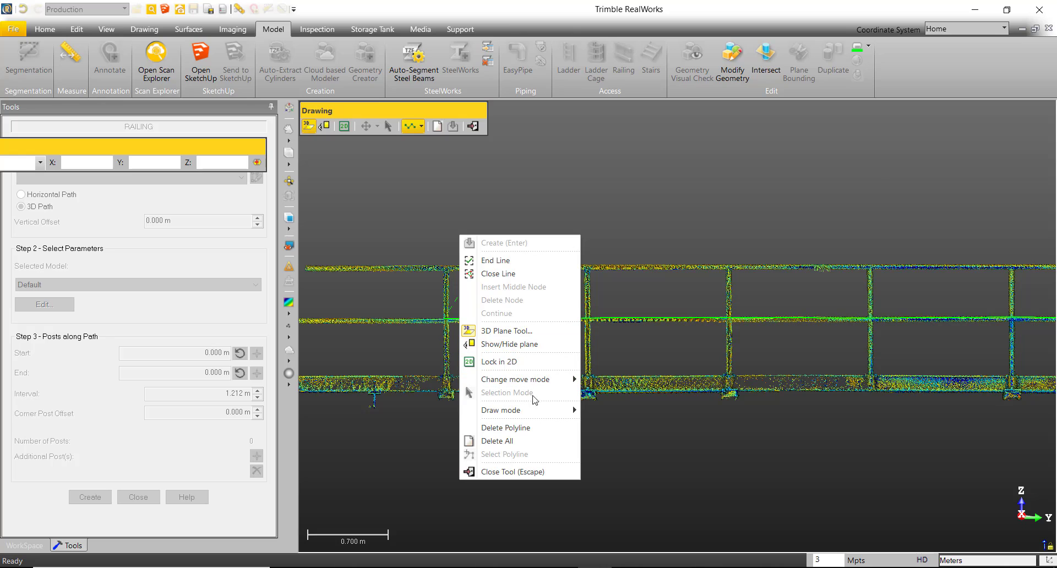
{"action": "left_click", "coordinate": [529, 260]}
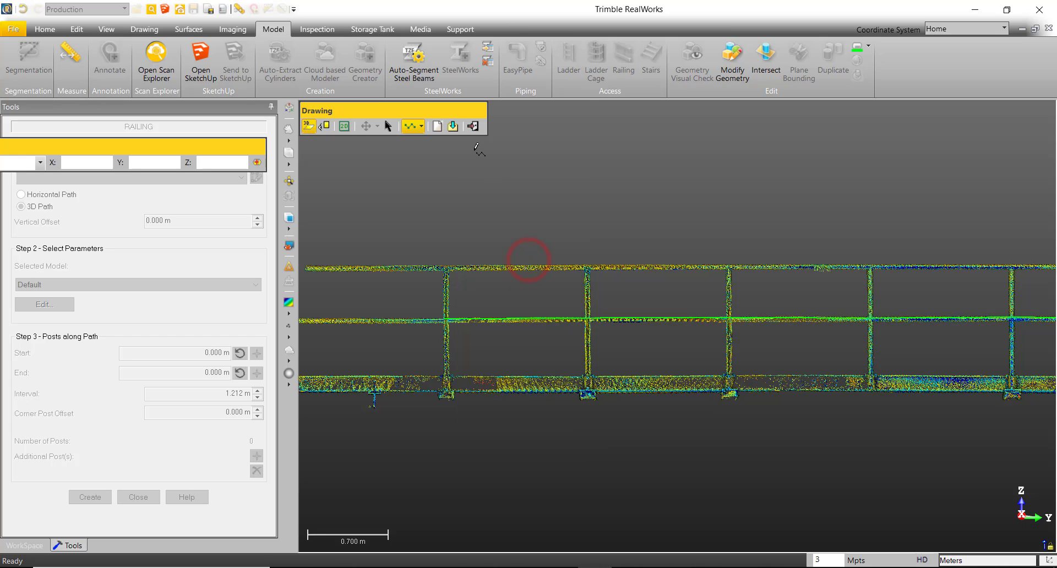
{"action": "left_click", "coordinate": [453, 127]}
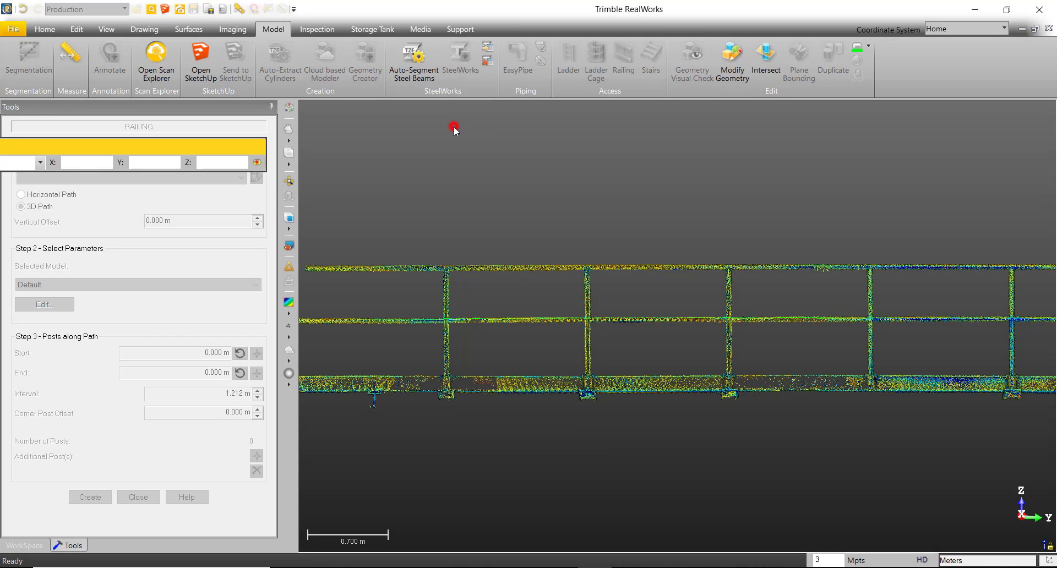
- Compare the railing preview with the scanned rails and posts along the whole path
{"action": "scroll", "coordinate": [538, 301], "scroll_direction": "down", "scroll_amount": 3}
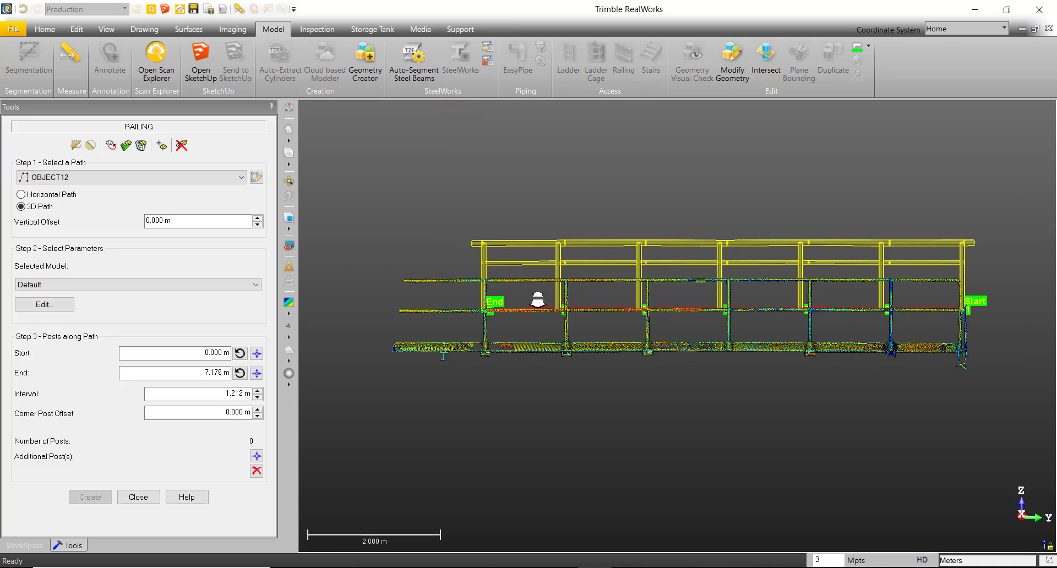
{"action": "scroll", "coordinate": [804, 272], "scroll_direction": "up", "scroll_amount": 2}
{"action": "left_click_drag", "start_coordinate": [818, 283], "coordinate": [586, 389]}
{"action": "scroll", "coordinate": [573, 378], "scroll_direction": "down", "scroll_amount": 2}
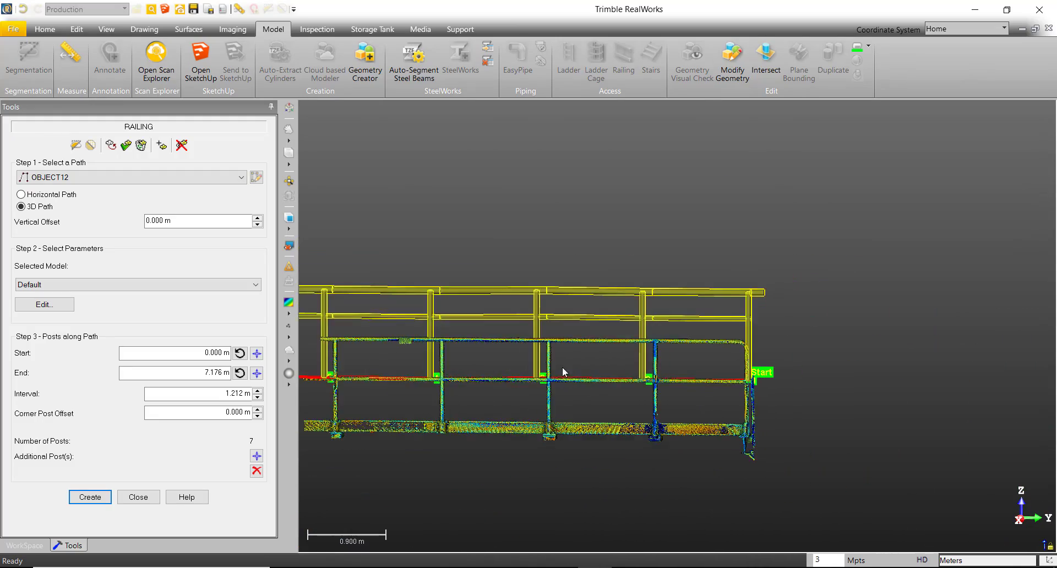
{"action": "middle_click_drag", "start_coordinate": [574, 377], "coordinate": [855, 373]}
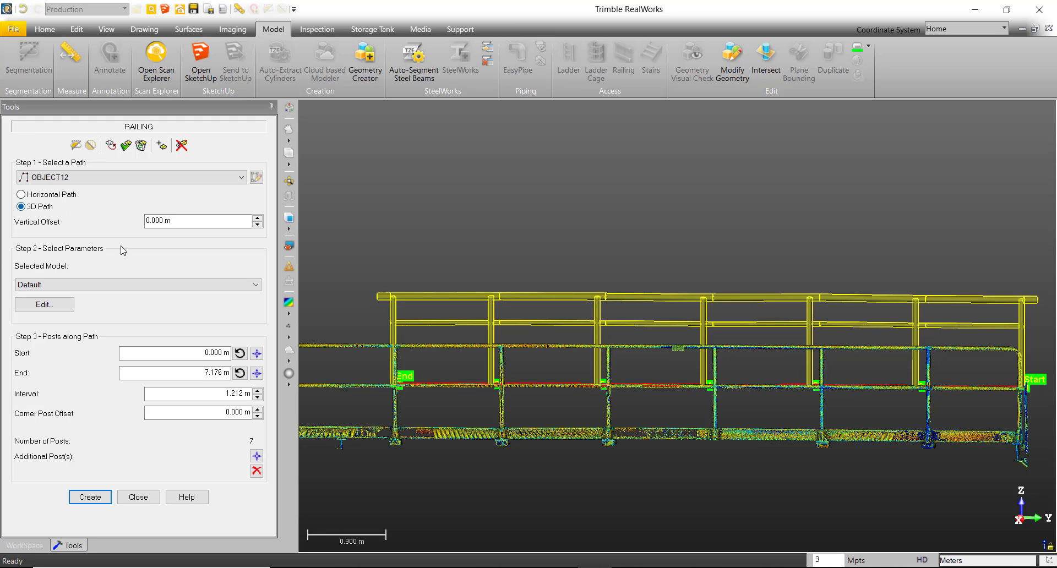
- Try a vertical offset of -0.015 m on the railing path and return it to 0.000 m
{"action": "scroll", "coordinate": [471, 242], "scroll_direction": "down", "scroll_amount": 1}
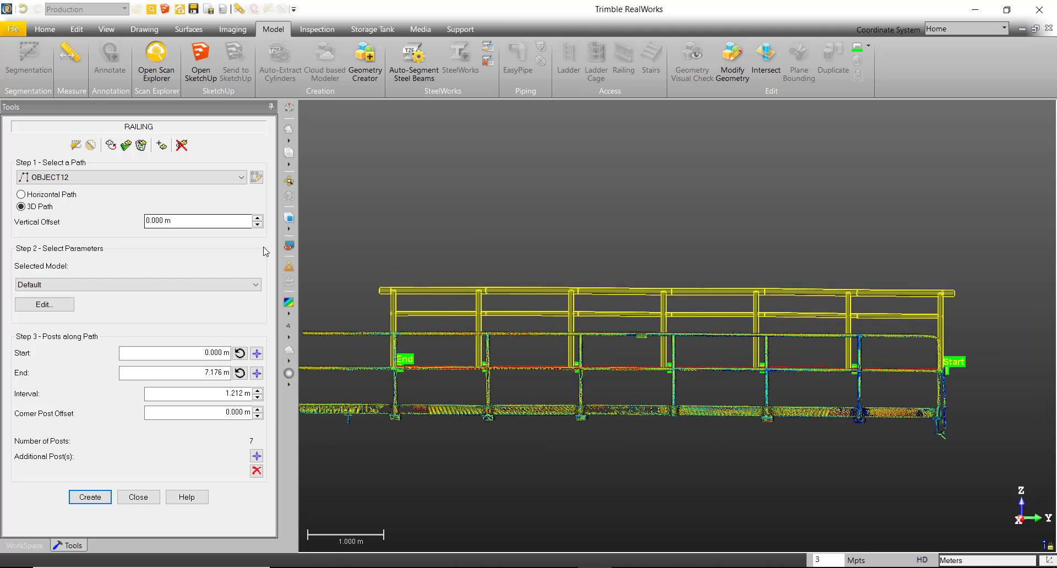
{"action": "left_click", "coordinate": [257, 224]}
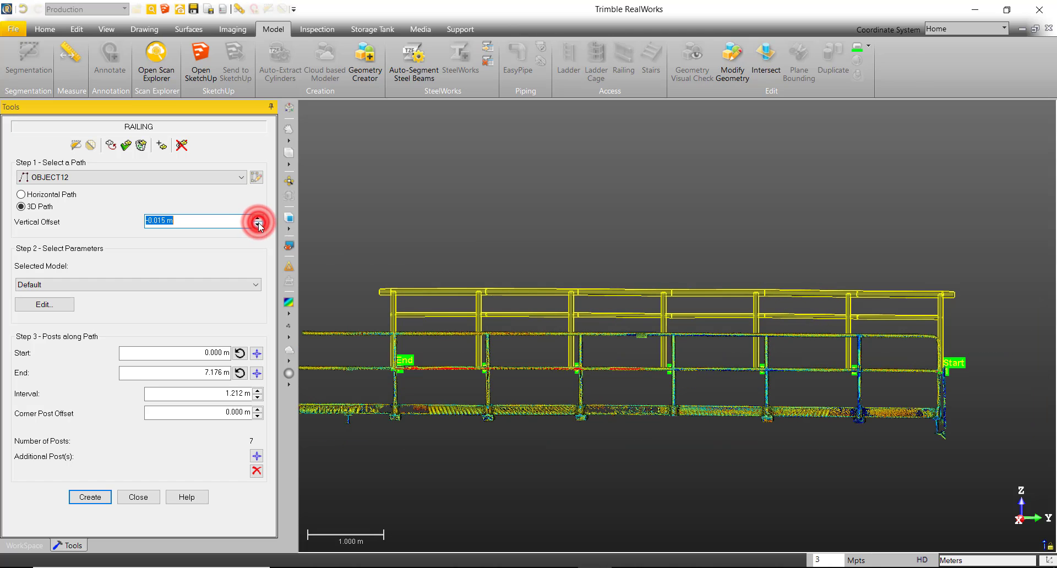
{"action": "left_click", "coordinate": [257, 218]}
{"action": "left_click", "coordinate": [258, 217]}
{"action": "left_click", "coordinate": [257, 225]}
- Edit the Default railing model's parameters and set its configuration to 2b: Two Rails and Toeboard
{"action": "left_click", "coordinate": [89, 284]}
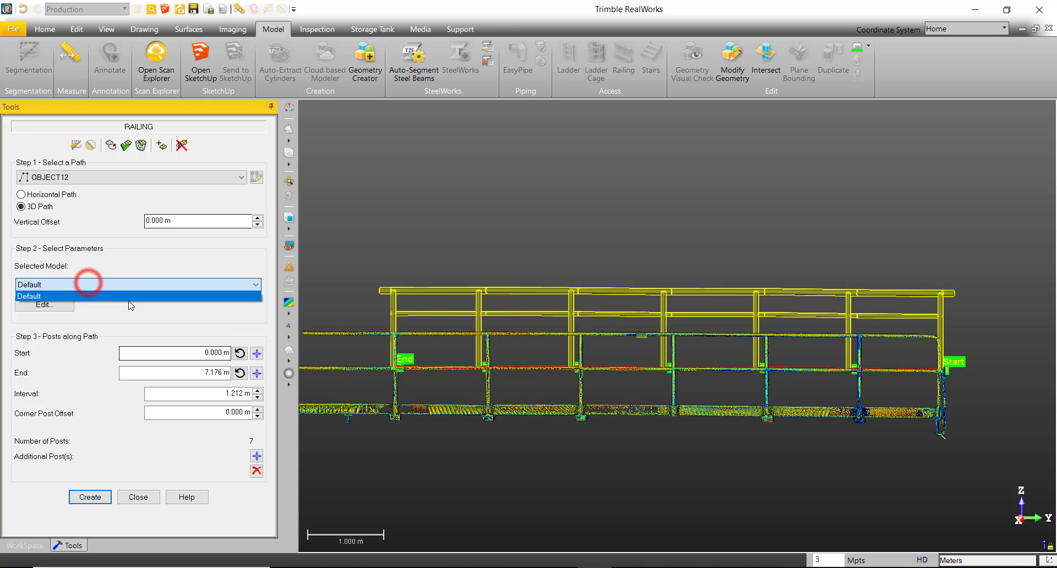
{"action": "left_click", "coordinate": [131, 285]}
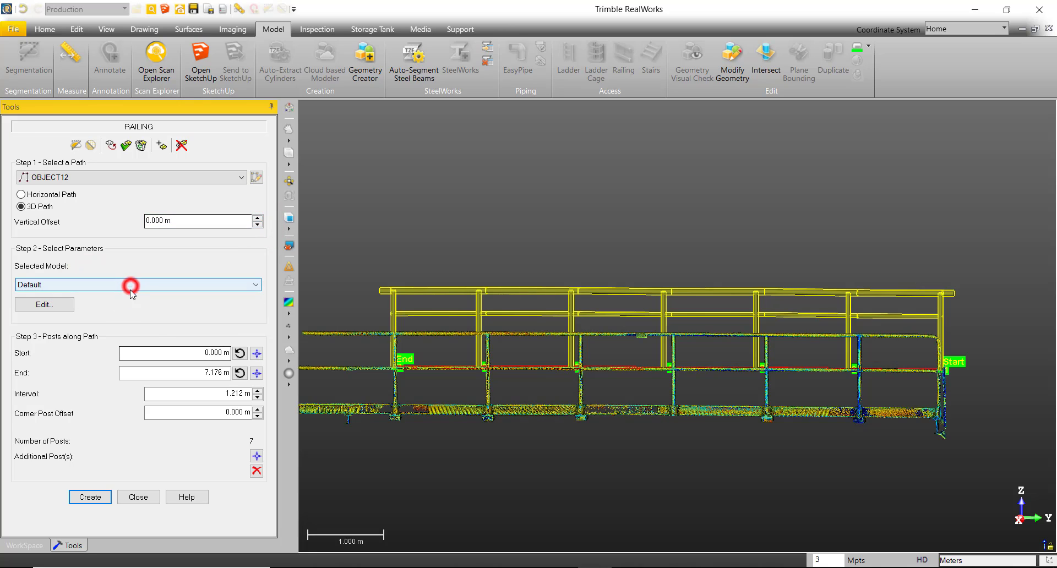
{"action": "left_click", "coordinate": [32, 306]}
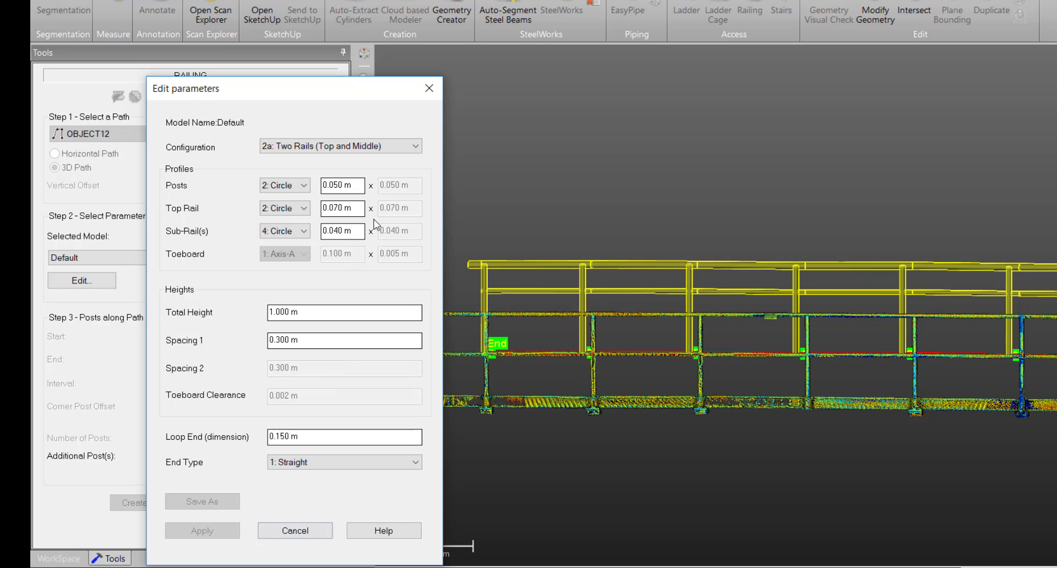
{"action": "left_click", "coordinate": [395, 150]}
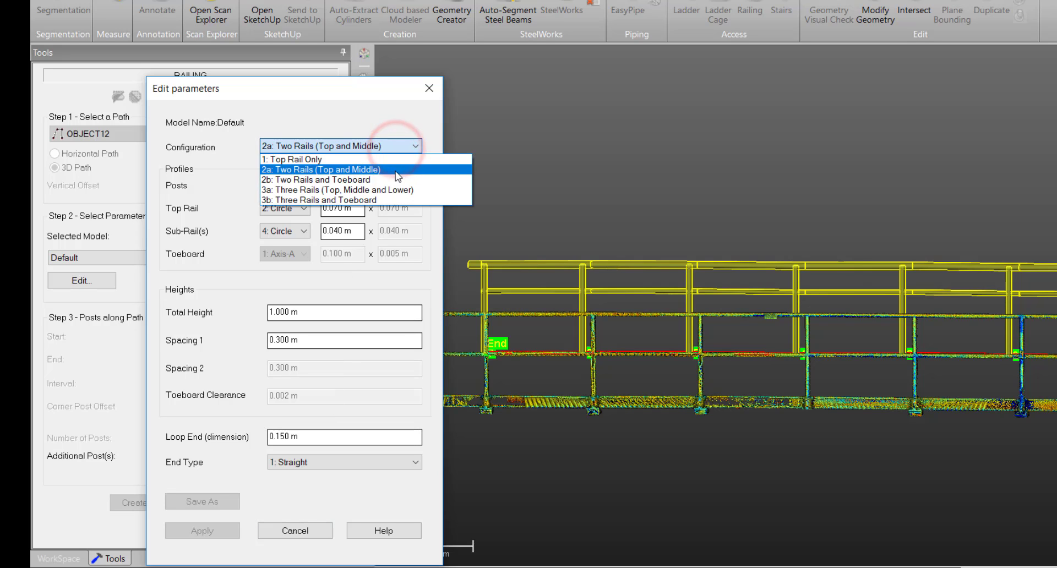
{"action": "left_click", "coordinate": [350, 180]}
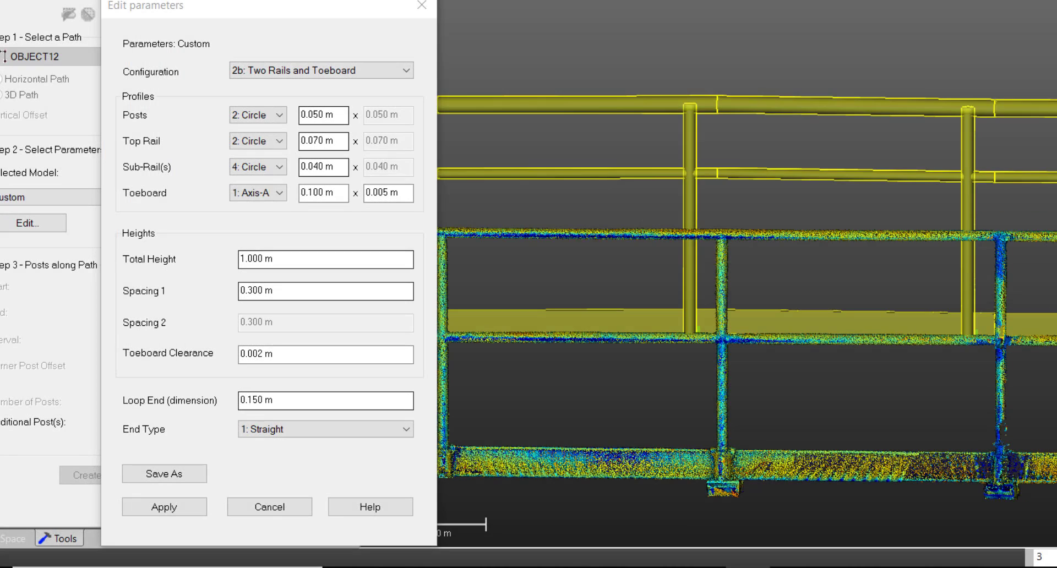
{"action": "mouse_move", "coordinate": [1056, 276]}
{"action": "middle_mouse_down"}
{"action": "mouse_move", "coordinate": [951, 278]}
{"action": "mouse_move", "coordinate": [1056, 283]}
{"action": "middle_mouse_up"}
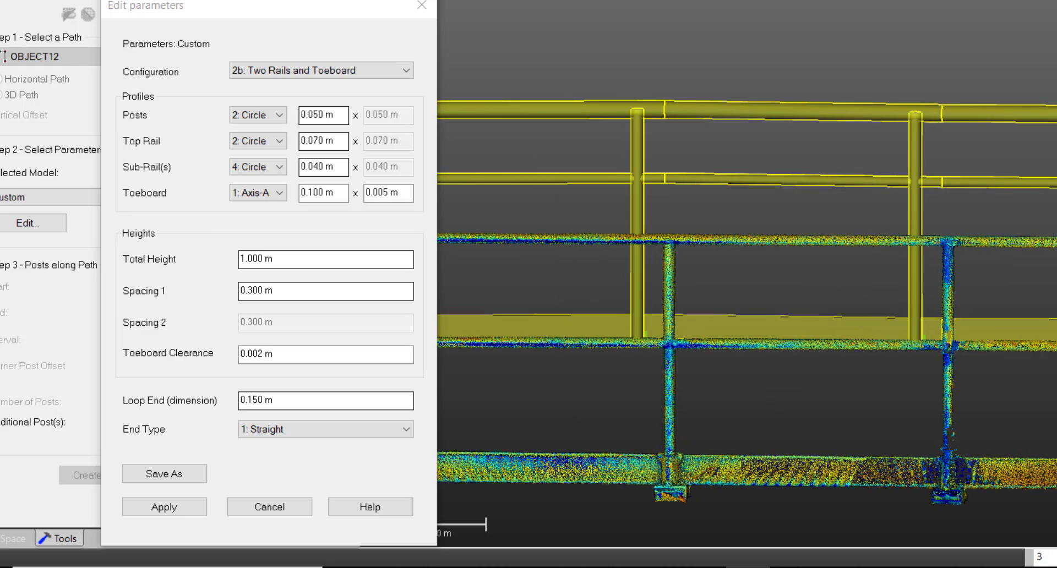
- Choose 2: Circle as the profile of the posts
{"action": "left_click", "coordinate": [279, 121]}
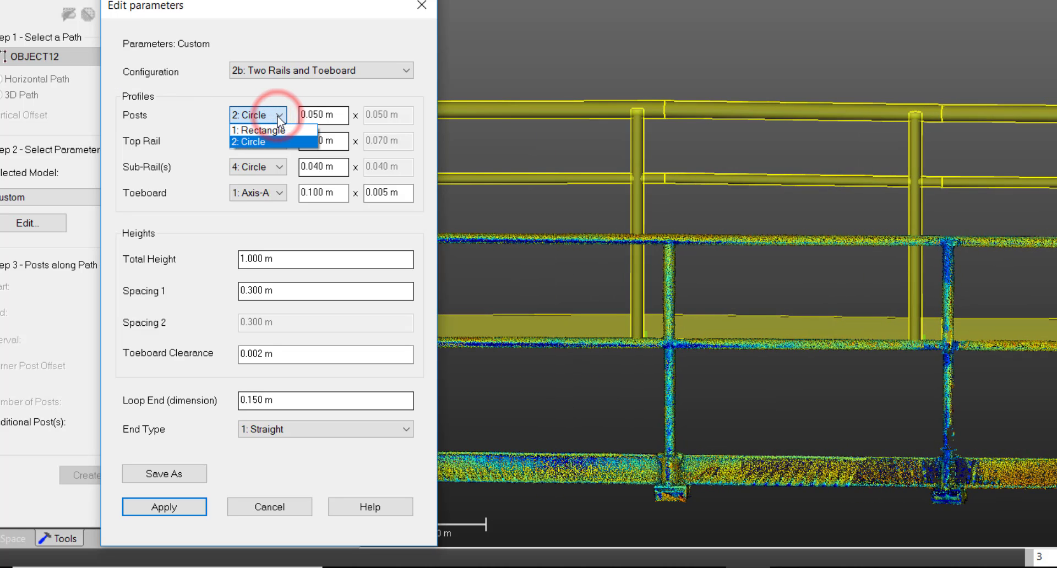
{"action": "left_click", "coordinate": [279, 121]}
{"action": "left_click", "coordinate": [280, 116]}
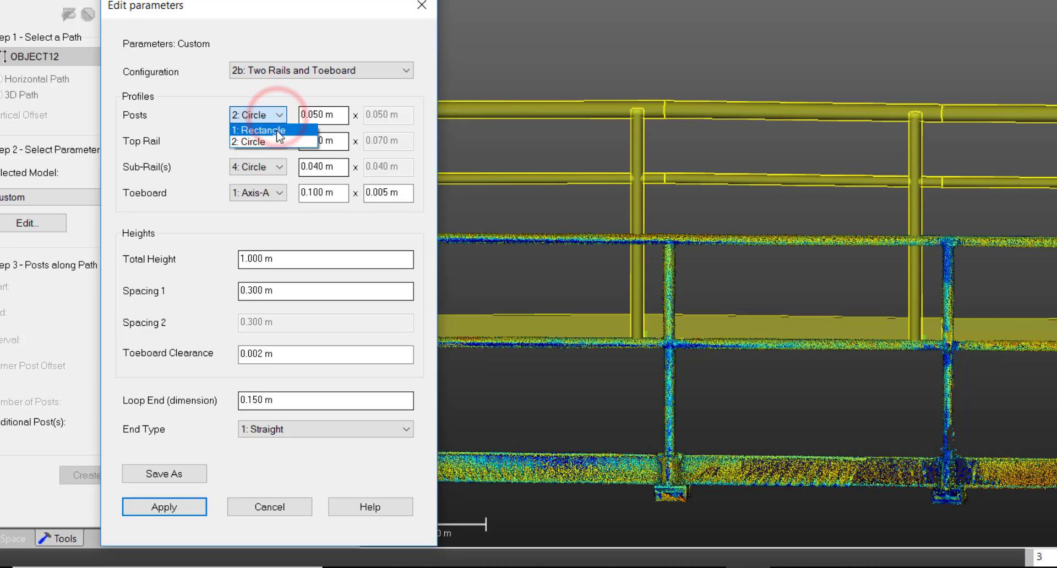
{"action": "left_click", "coordinate": [278, 142]}
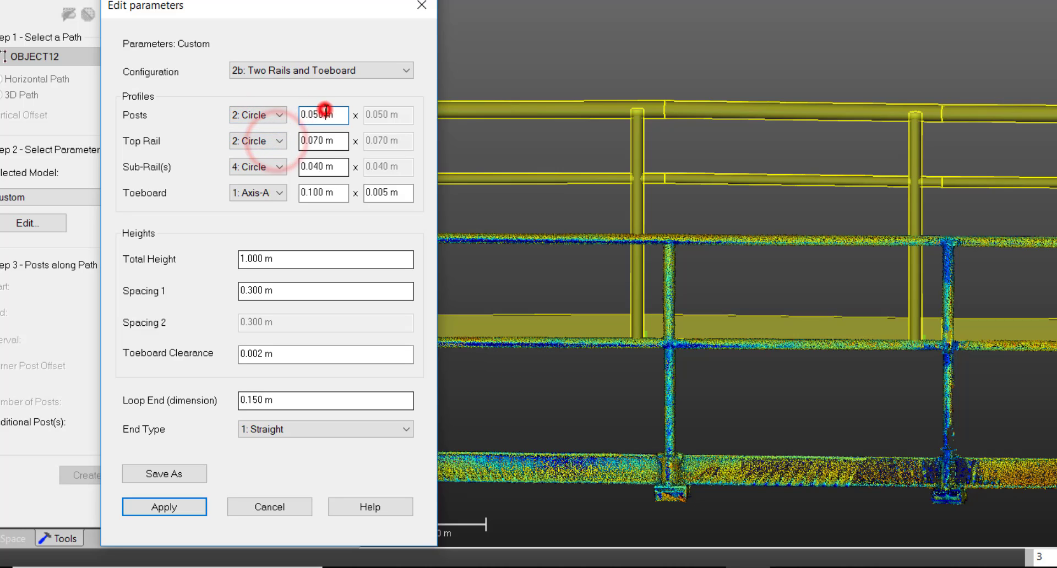
{"action": "left_click", "coordinate": [322, 114]}
- Measure the horizontal width of a scanned post between two points on its opposite sides
{"action": "left_click_drag", "start_coordinate": [942, 269], "coordinate": [946, 282]}
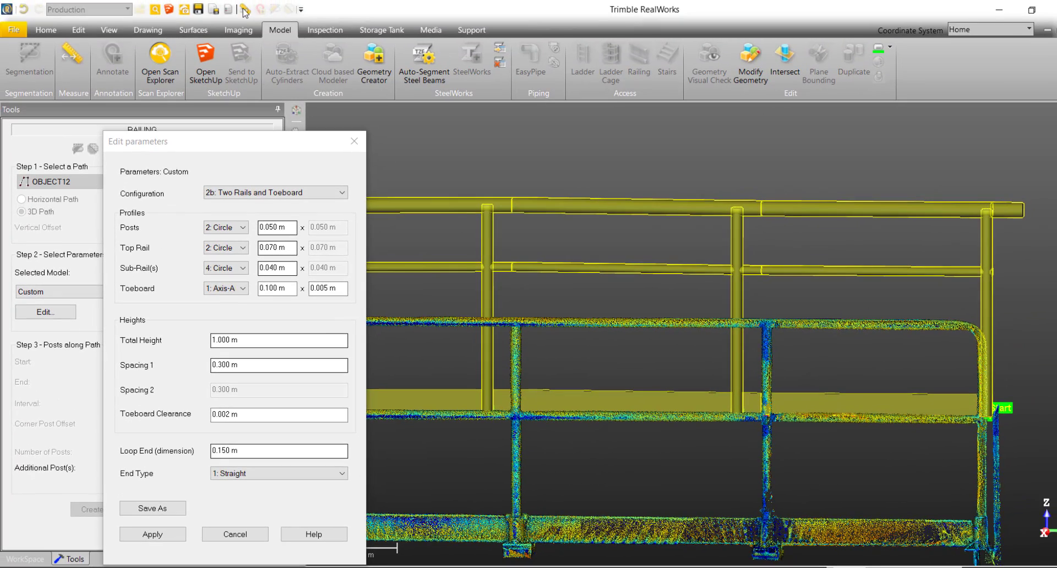
{"action": "left_click", "coordinate": [249, 7]}
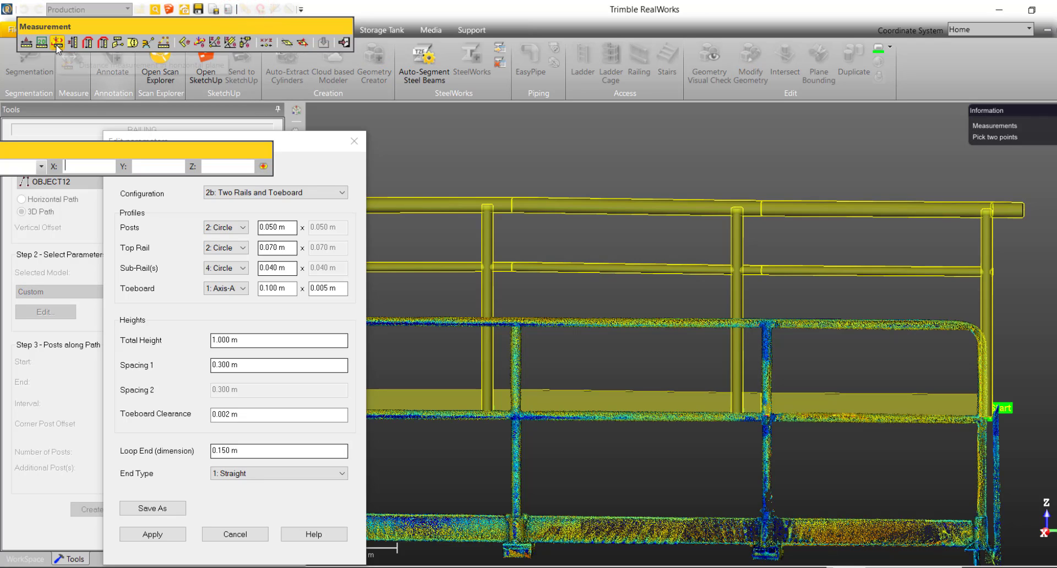
{"action": "left_click", "coordinate": [57, 43]}
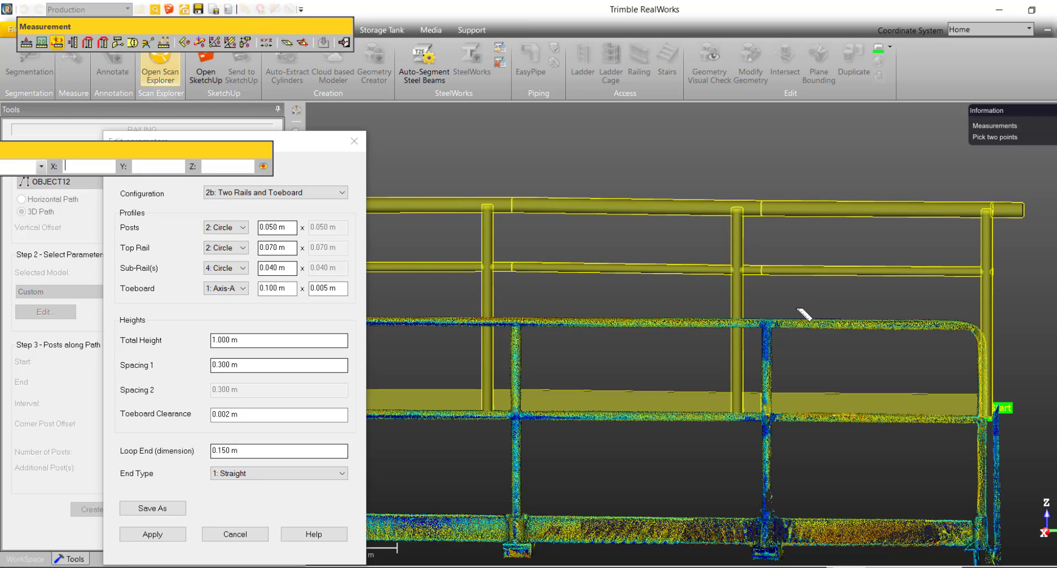
{"action": "scroll", "coordinate": [768, 378], "scroll_direction": "up", "scroll_amount": 5}
{"action": "left_click", "coordinate": [762, 370]}
{"action": "middle_click_drag", "start_coordinate": [802, 406], "coordinate": [773, 387]}
{"action": "left_click_drag", "start_coordinate": [772, 387], "coordinate": [492, 398]}
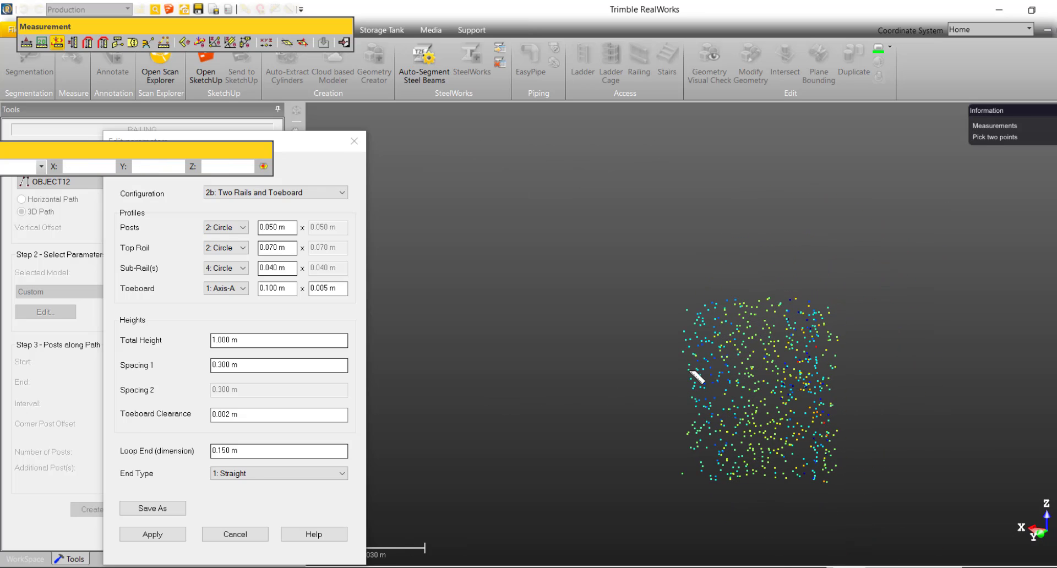
{"action": "left_click", "coordinate": [835, 366]}
{"action": "left_click", "coordinate": [836, 365]}
{"action": "left_click_drag", "start_coordinate": [760, 358], "coordinate": [781, 435]}
{"action": "scroll", "coordinate": [609, 331], "scroll_direction": "up", "scroll_amount": 5}
{"action": "middle_click_drag", "start_coordinate": [609, 330], "coordinate": [608, 395]}
{"action": "left_click_drag", "start_coordinate": [608, 394], "coordinate": [495, 364]}
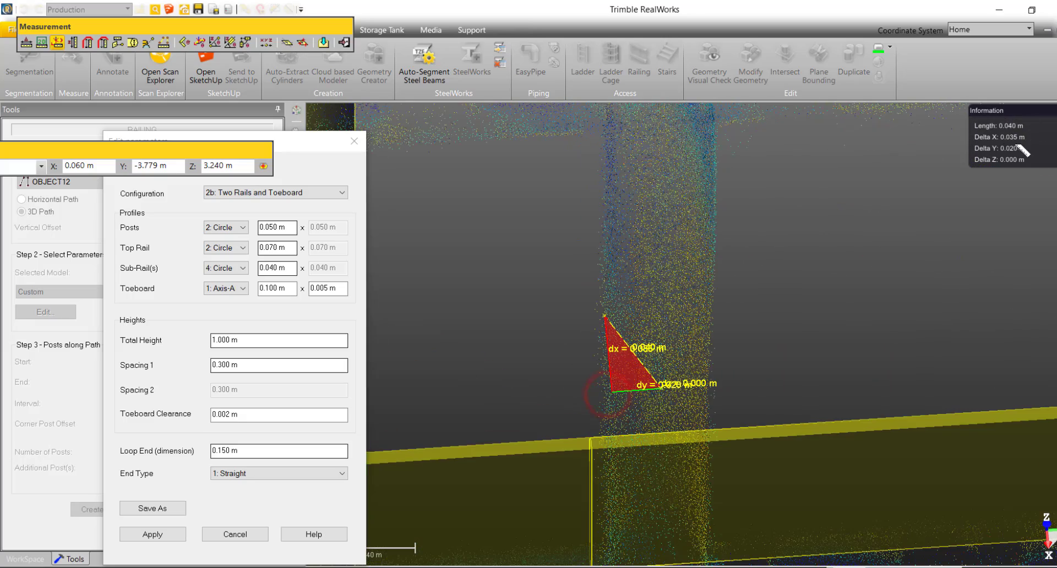
- Set the posts' profile diameter to 0.035 m
{"action": "left_click", "coordinate": [275, 226]}
{"action": "type", "text": "35"}
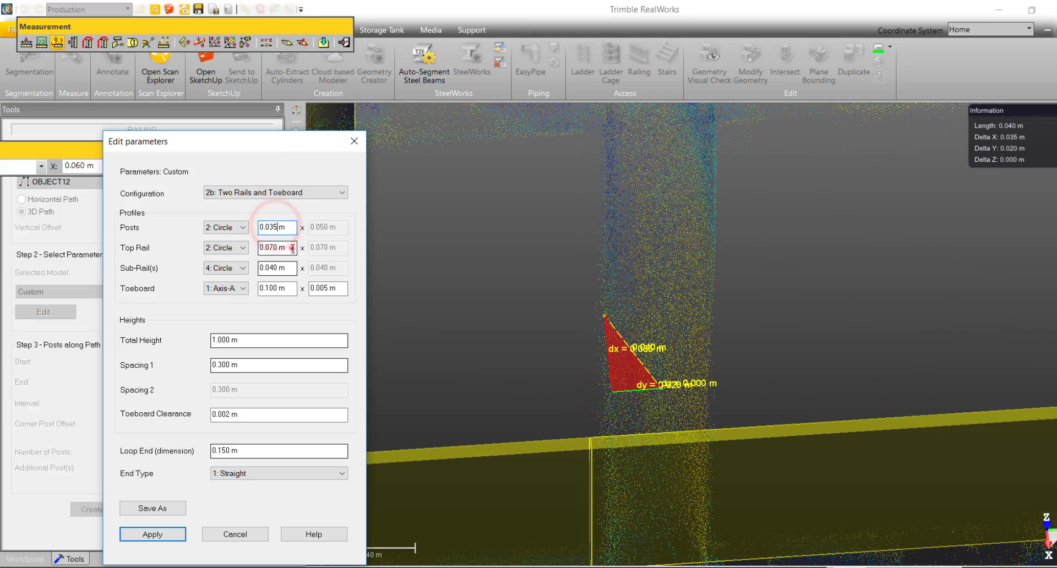
{"action": "left_click", "coordinate": [292, 248]}
- Measure the scanned top rail's vertical thickness and set the top rail's diameter to 0.043 m
{"action": "scroll", "coordinate": [606, 478], "scroll_direction": "down", "scroll_amount": 5}
{"action": "left_click_drag", "start_coordinate": [689, 443], "coordinate": [701, 427]}
{"action": "left_click", "coordinate": [72, 42]}
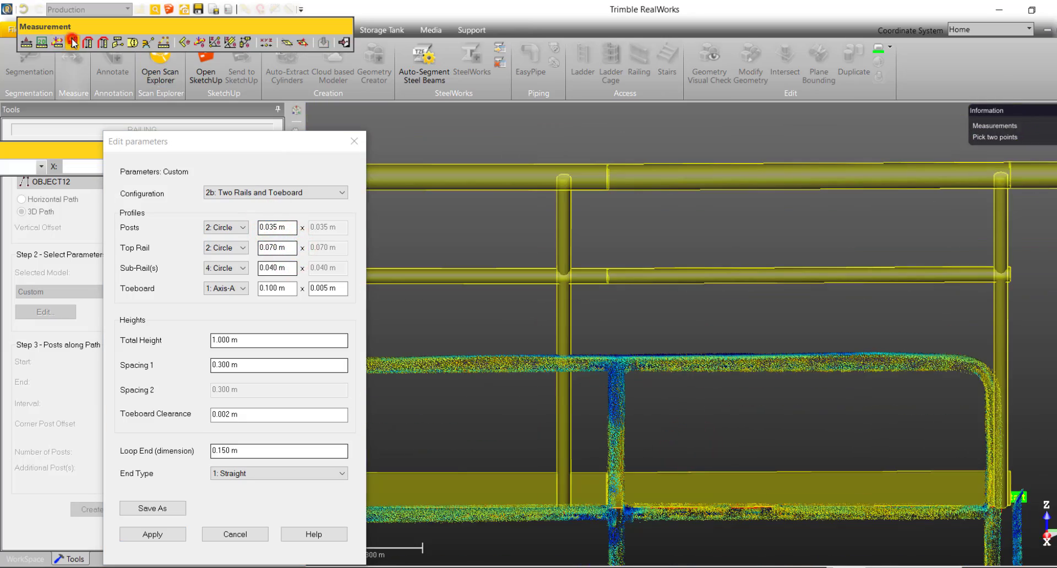
{"action": "scroll", "coordinate": [787, 362], "scroll_direction": "up", "scroll_amount": 5}
{"action": "mouse_move", "coordinate": [790, 355]}
{"action": "left_mouse_down"}
{"action": "mouse_move", "coordinate": [779, 328]}
{"action": "mouse_move", "coordinate": [779, 348]}
{"action": "left_mouse_up"}
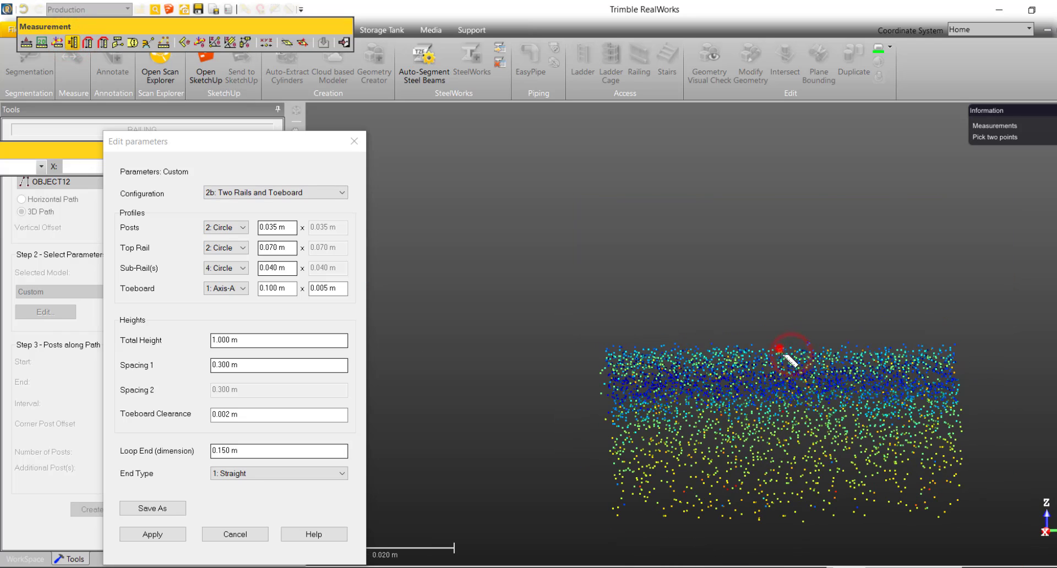
{"action": "left_click", "coordinate": [772, 383]}
{"action": "left_click", "coordinate": [277, 247]}
{"action": "type", "text": "43"}
{"action": "left_click", "coordinate": [290, 266]}
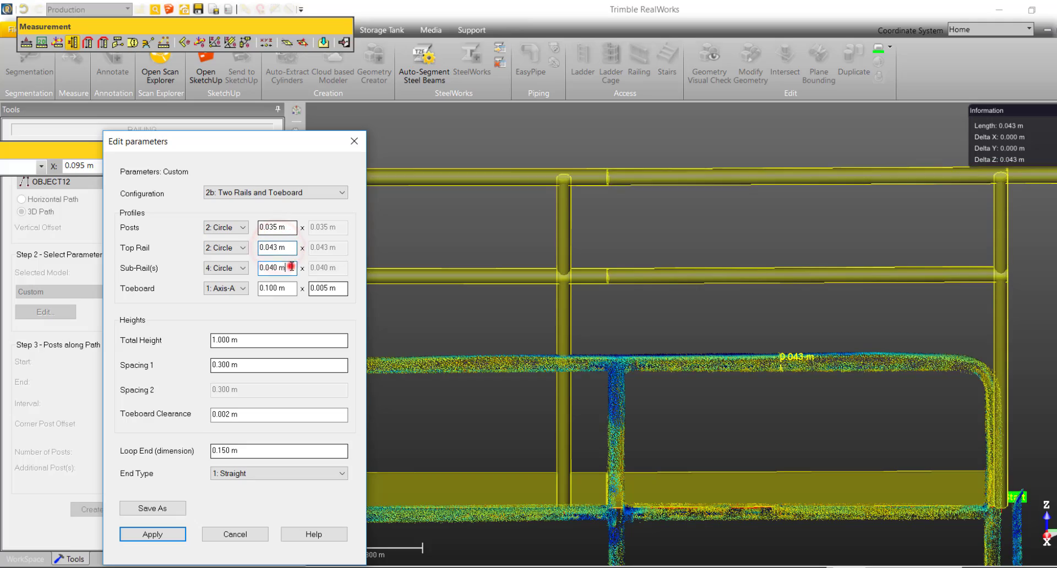
- Try to measure the vertical thickness of the scanned middle rail
{"action": "middle_click_drag", "start_coordinate": [541, 346], "coordinate": [541, 166]}
{"action": "scroll", "coordinate": [536, 322], "scroll_direction": "up", "scroll_amount": 5}
{"action": "scroll", "coordinate": [542, 325], "scroll_direction": "down", "scroll_amount": 5}
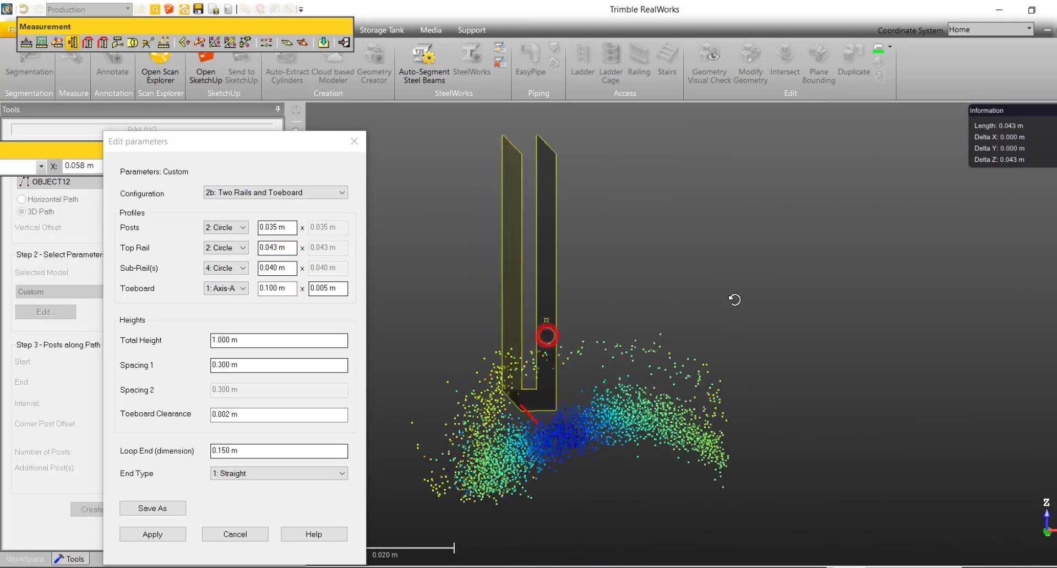
{"action": "left_click", "coordinate": [526, 339]}
{"action": "scroll", "coordinate": [526, 338], "scroll_direction": "up", "scroll_amount": 10}
{"action": "left_click_drag", "start_coordinate": [526, 339], "coordinate": [931, 373]}
{"action": "left_click", "coordinate": [585, 363]}
{"action": "scroll", "coordinate": [548, 325], "scroll_direction": "up", "scroll_amount": 4}
{"action": "scroll", "coordinate": [930, 373], "scroll_direction": "down", "scroll_amount": 5}
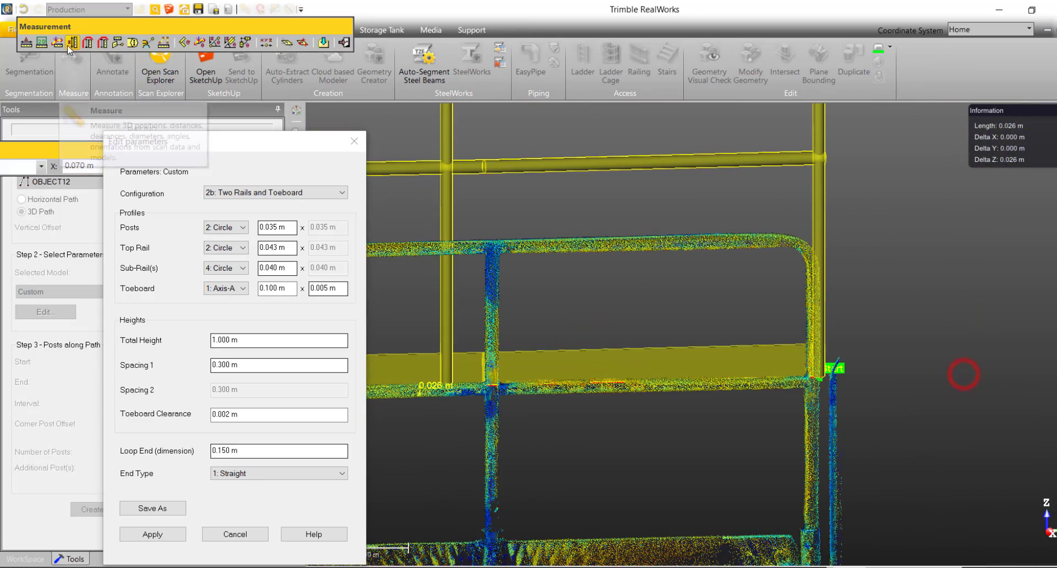
- Measure the middle rail's vertical thickness on a section nearer the end post and set the sub-rail diameter to 0.041 m
{"action": "left_click", "coordinate": [73, 42]}
{"action": "scroll", "coordinate": [659, 380], "scroll_direction": "up", "scroll_amount": 8}
{"action": "left_click_drag", "start_coordinate": [678, 420], "coordinate": [740, 407]}
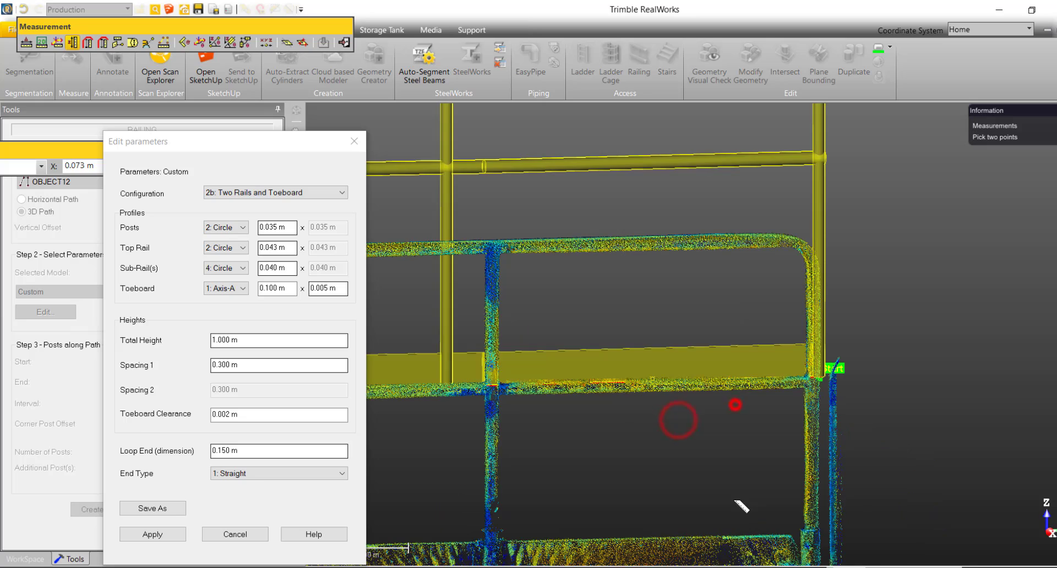
{"action": "left_click", "coordinate": [665, 391]}
{"action": "left_click", "coordinate": [556, 427]}
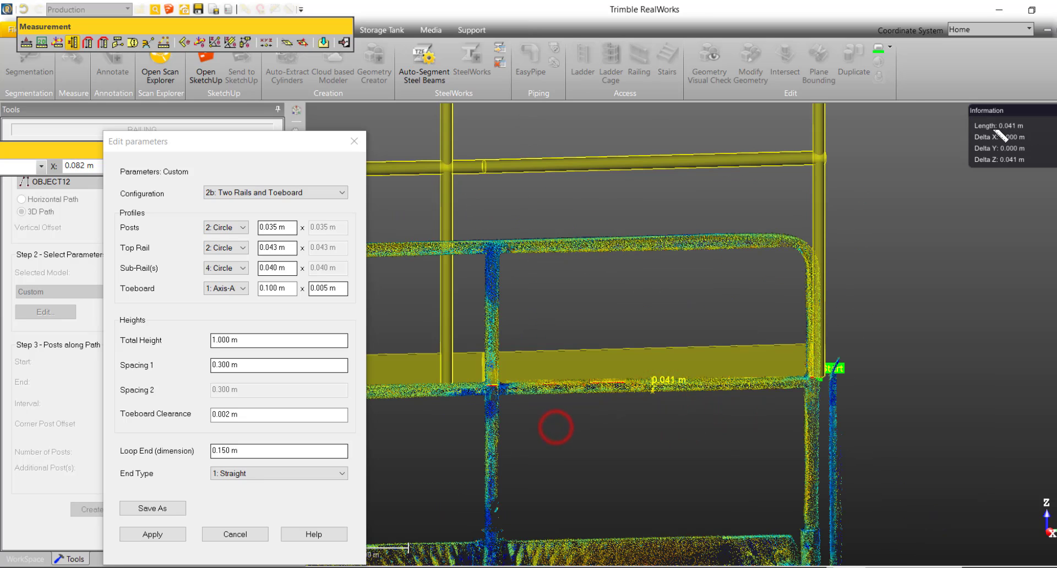
{"action": "left_click", "coordinate": [276, 268]}
{"action": "key", "text": "BackSpace"}
{"action": "type", "text": "1"}
- Measure the scanned toeboard from its upper to its lower edge and set the toeboard height to 0.129 m
{"action": "scroll", "coordinate": [650, 400], "scroll_direction": "up", "scroll_amount": 5}
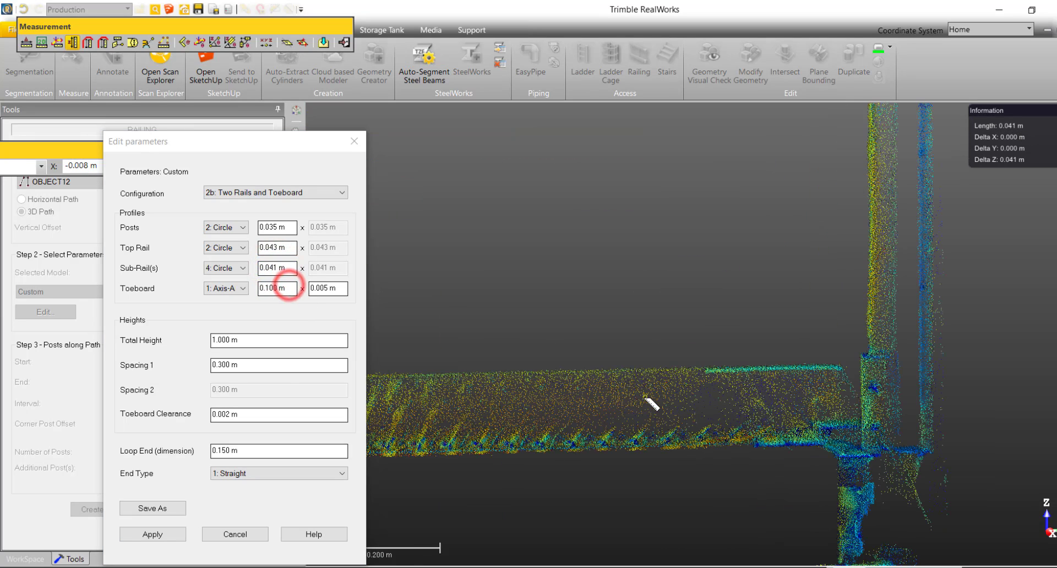
{"action": "left_click", "coordinate": [624, 369]}
{"action": "left_click", "coordinate": [689, 384]}
{"action": "mouse_move", "coordinate": [619, 447]}
{"action": "left_mouse_down"}
{"action": "mouse_move", "coordinate": [791, 450]}
{"action": "mouse_move", "coordinate": [609, 440]}
{"action": "left_mouse_up"}
{"action": "left_click", "coordinate": [601, 440]}
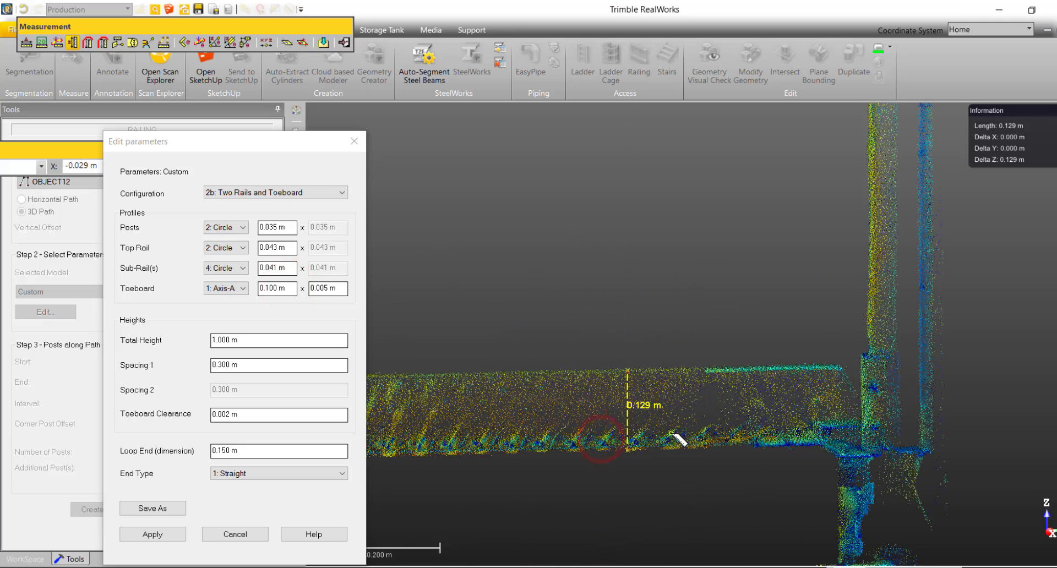
{"action": "left_click_drag", "start_coordinate": [679, 439], "coordinate": [626, 444]}
{"action": "left_click", "coordinate": [275, 287]}
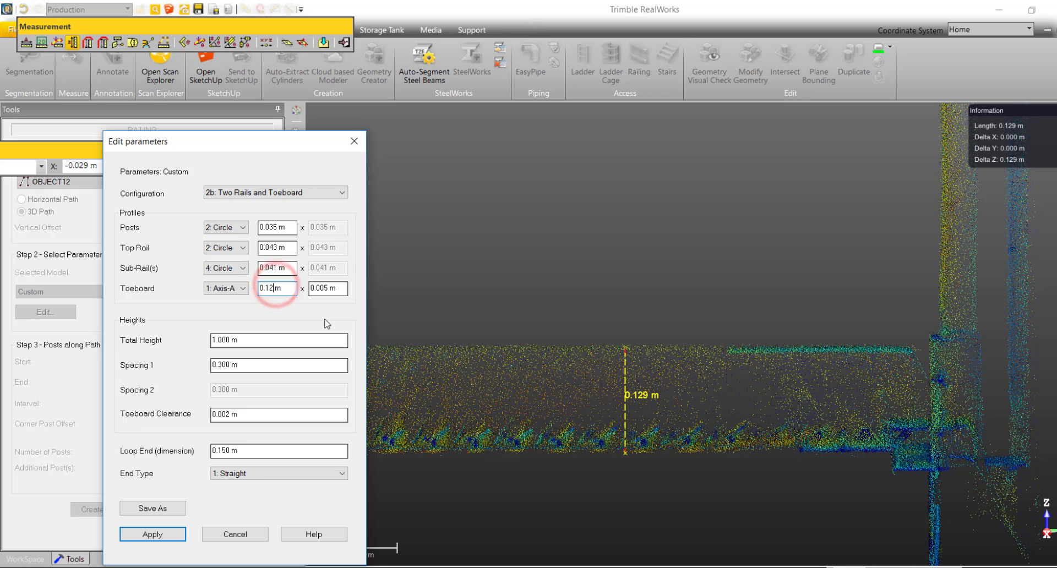
{"action": "left_click", "coordinate": [314, 337]}
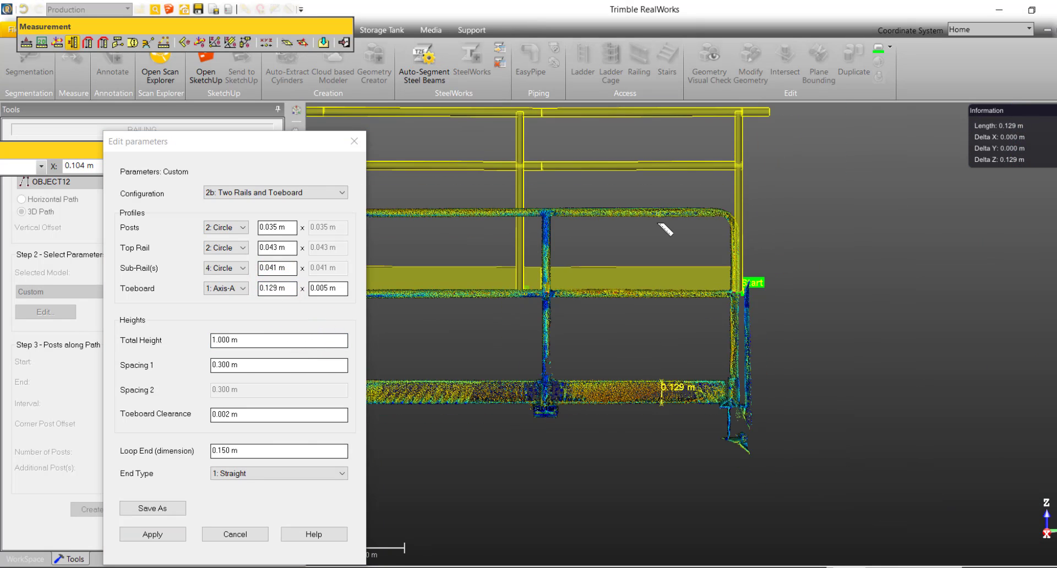
- Measure vertically from the top rail's upper edge to the toeboard's lower edge and set the total height to 1.107 m
{"action": "left_click", "coordinate": [650, 207]}
{"action": "left_click", "coordinate": [645, 401]}
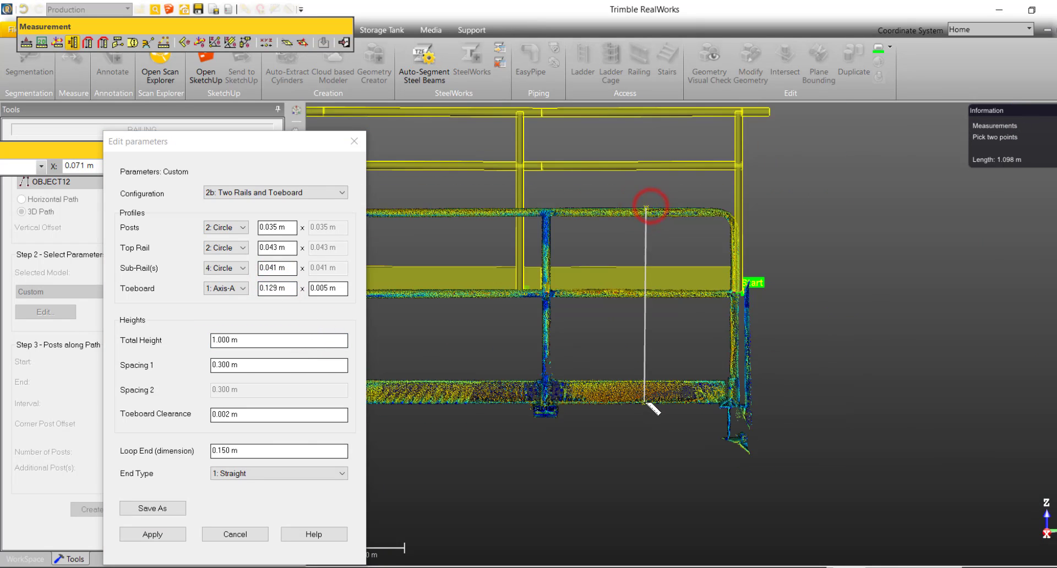
{"action": "left_click_drag", "start_coordinate": [818, 416], "coordinate": [487, 457]}
{"action": "left_click", "coordinate": [484, 454]}
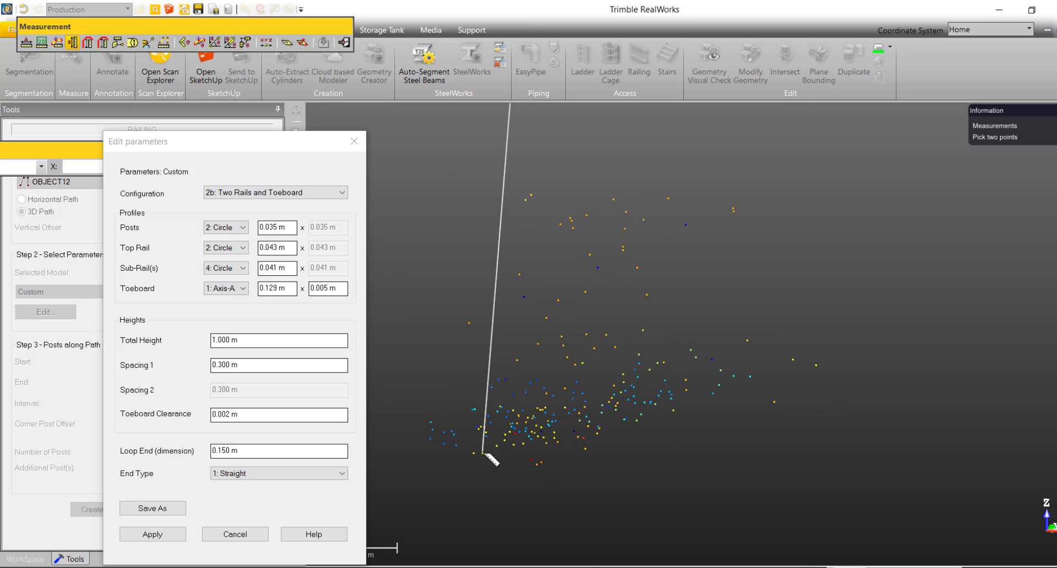
{"action": "left_click", "coordinate": [482, 453]}
{"action": "left_click", "coordinate": [221, 340]}
{"action": "left_click", "coordinate": [255, 366]}
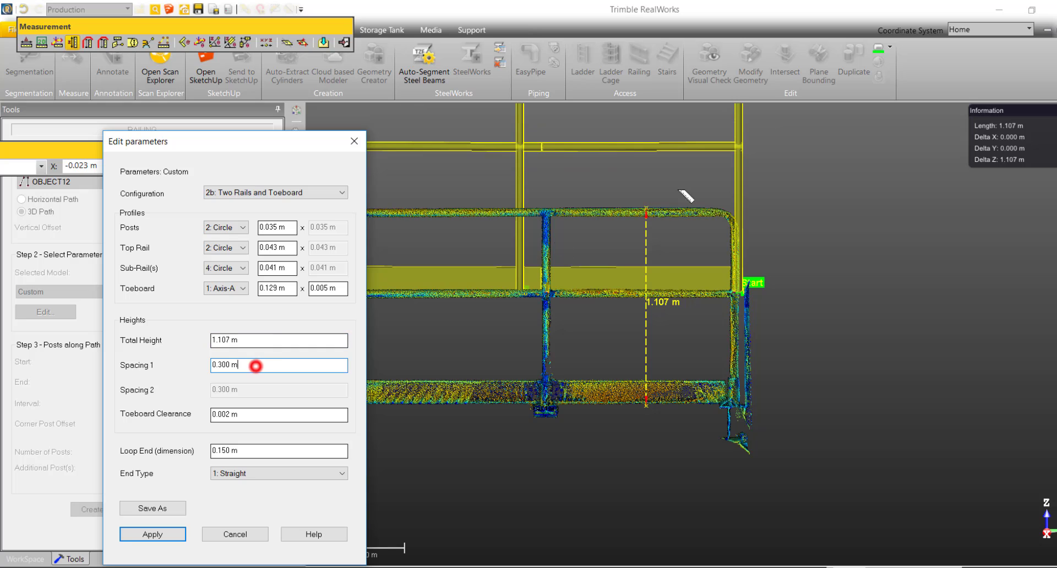
- Measure the vertical distance from the top rail to the middle rail and set Spacing 1 to 0.462 m
{"action": "left_click", "coordinate": [72, 43]}
{"action": "scroll", "coordinate": [680, 197], "scroll_direction": "up", "scroll_amount": 5}
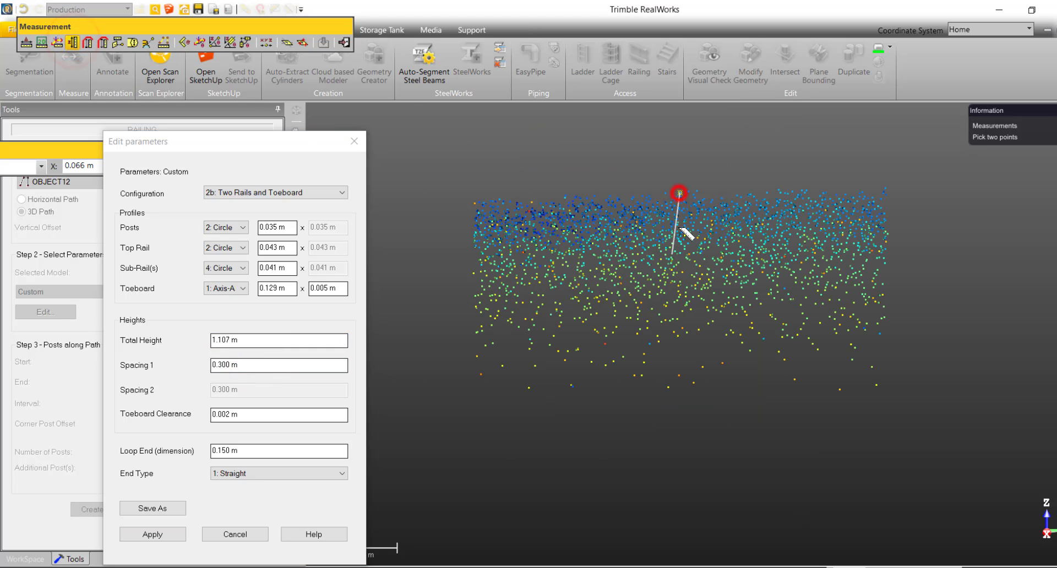
{"action": "left_click", "coordinate": [680, 194]}
{"action": "left_click", "coordinate": [709, 304]}
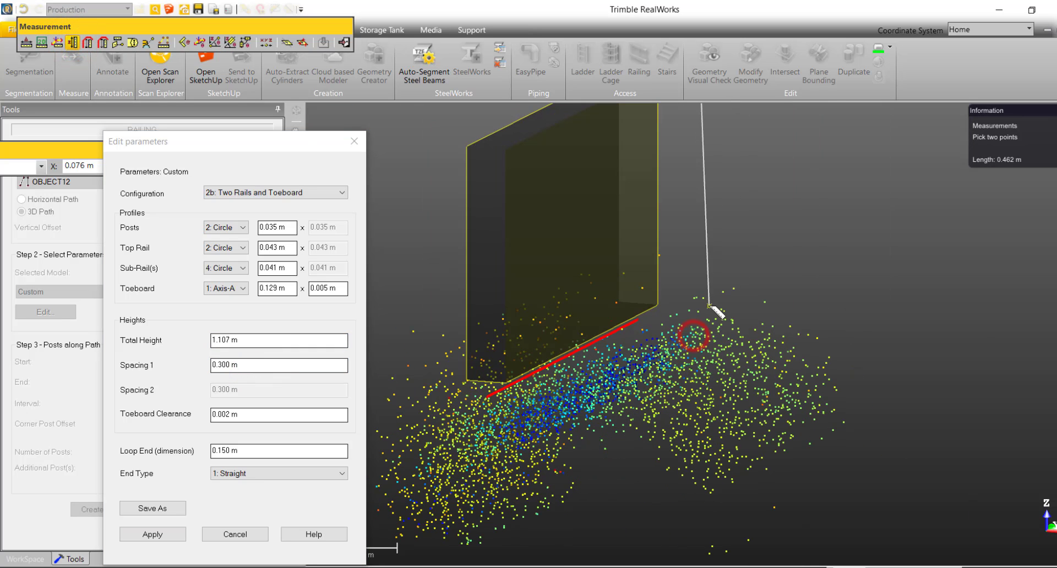
{"action": "left_click", "coordinate": [228, 364]}
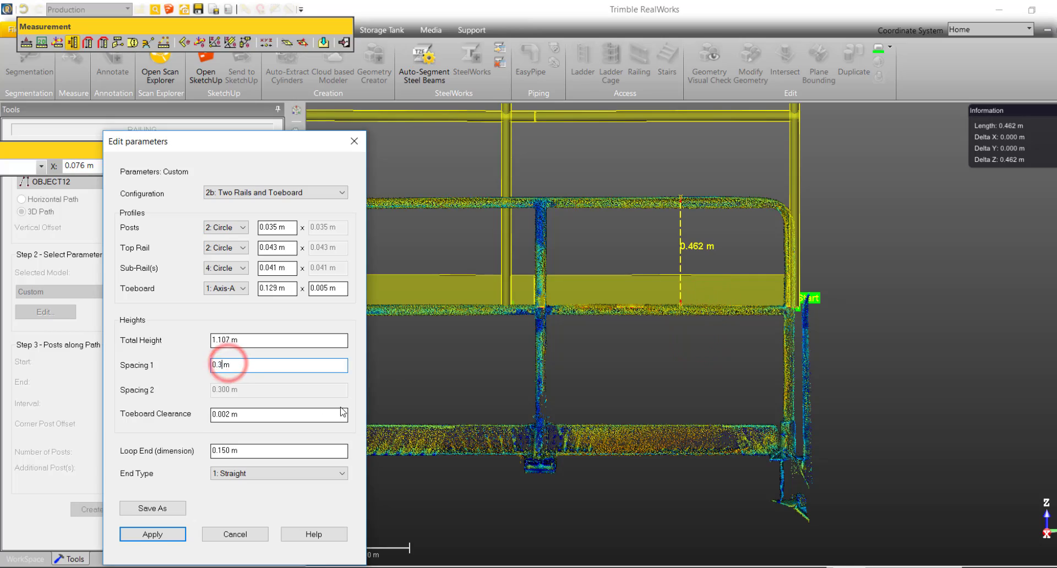
{"action": "left_click", "coordinate": [279, 413]}
{"action": "scroll", "coordinate": [554, 301], "scroll_direction": "up", "scroll_amount": 5}
{"action": "left_click_drag", "start_coordinate": [505, 311], "coordinate": [518, 446]}
{"action": "scroll", "coordinate": [518, 446], "scroll_direction": "down", "scroll_amount": 3}
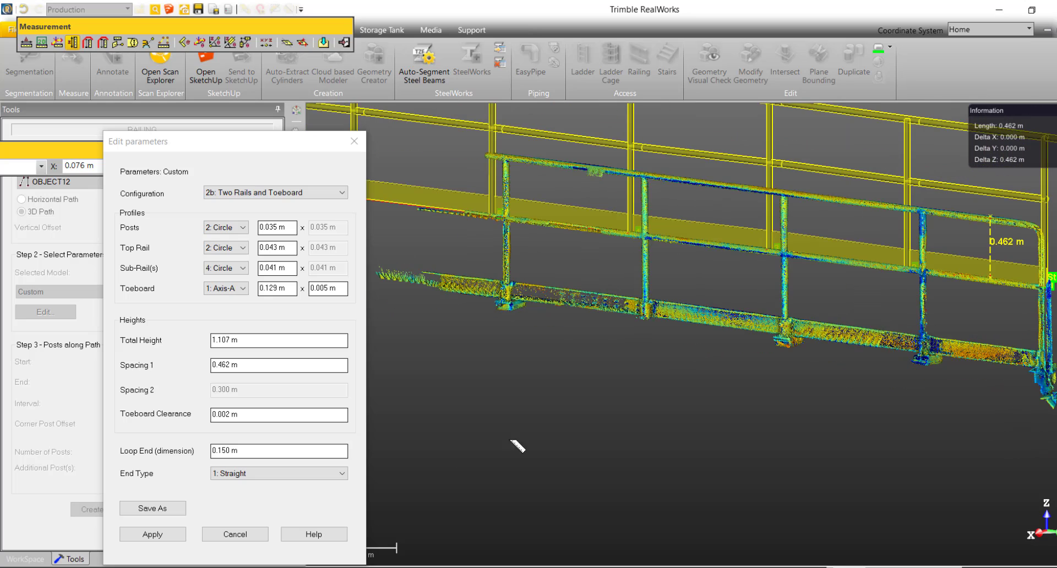
- Set the railing's toeboard clearance to 0.000 m
{"action": "left_click", "coordinate": [232, 414]}
{"action": "key", "text": "BackSpace"}
{"action": "type", "text": "0"}
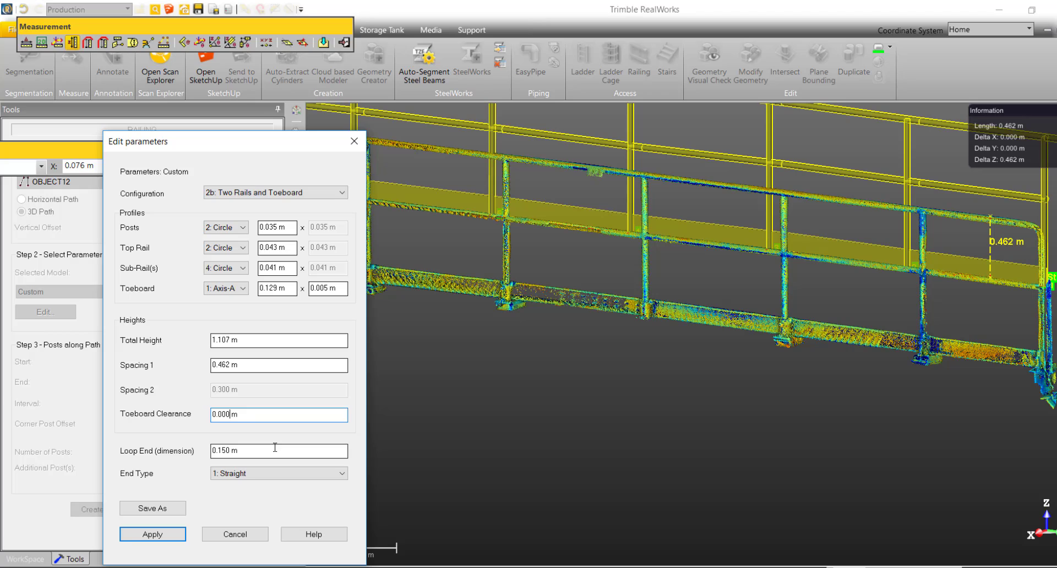
- Preview the Vertical, Straight Loop (to Sub-Rail 1) and Straight Loop (to Sub-Rail 2) end types on the railing, and restore Straight
{"action": "scroll", "coordinate": [1003, 278], "scroll_direction": "down", "scroll_amount": 2}
{"action": "middle_click_drag", "start_coordinate": [1004, 279], "coordinate": [806, 326]}
{"action": "scroll", "coordinate": [838, 223], "scroll_direction": "up", "scroll_amount": 5}
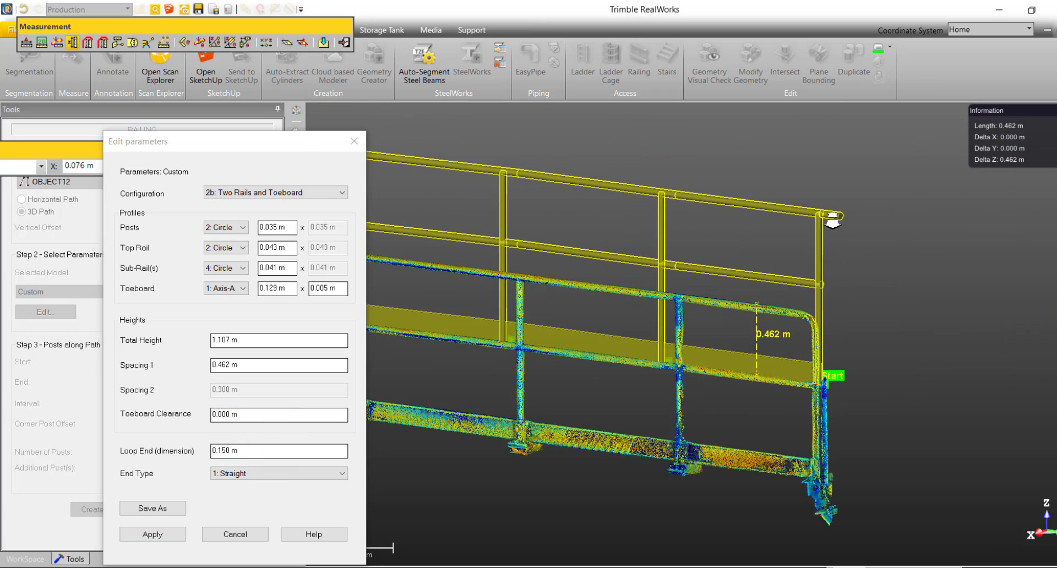
{"action": "left_click_drag", "start_coordinate": [835, 221], "coordinate": [876, 238]}
{"action": "middle_click_drag", "start_coordinate": [843, 290], "coordinate": [735, 295]}
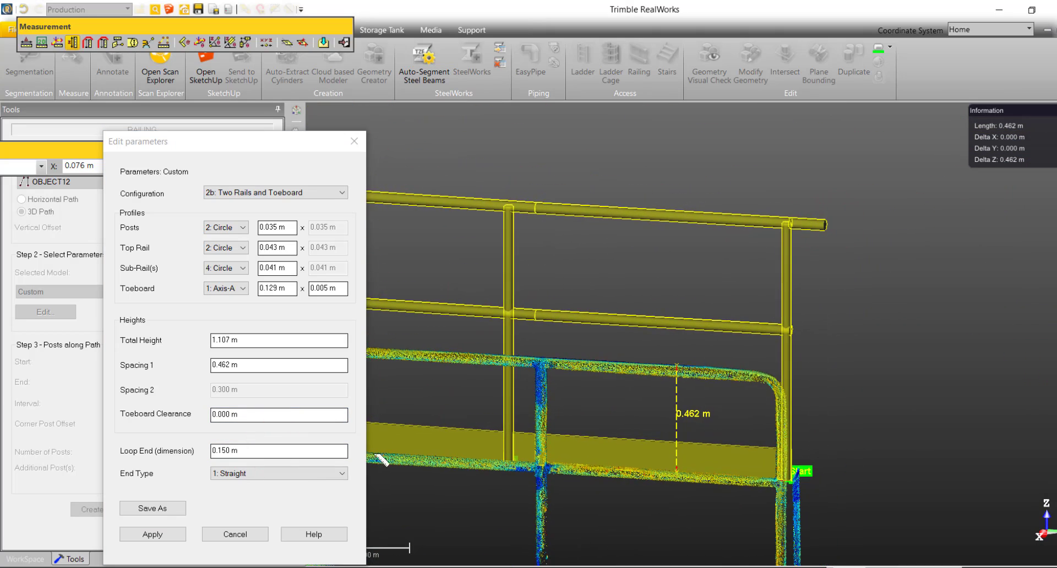
{"action": "left_click", "coordinate": [283, 478]}
{"action": "left_click", "coordinate": [279, 492]}
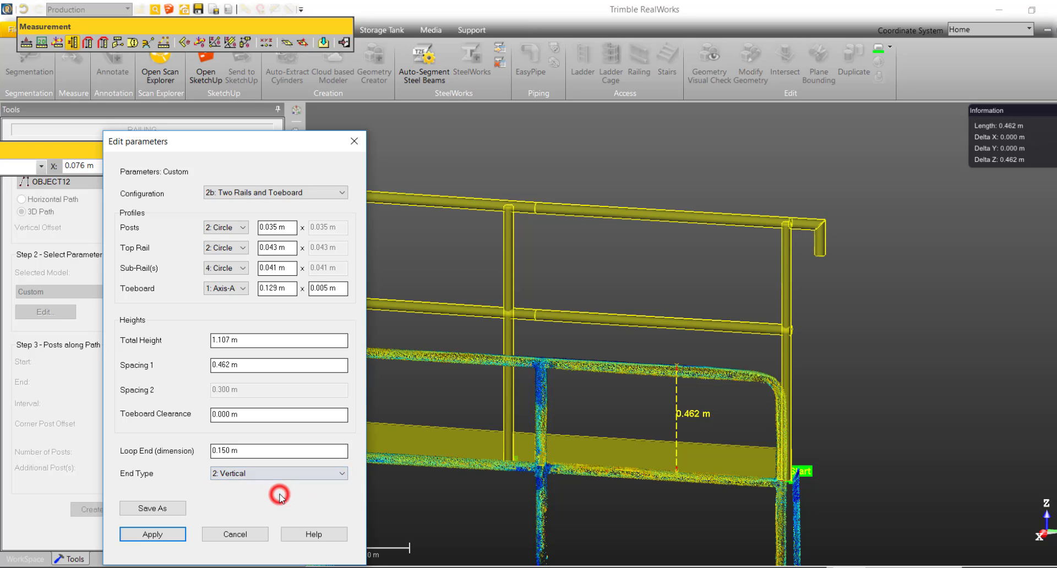
{"action": "left_click", "coordinate": [283, 477]}
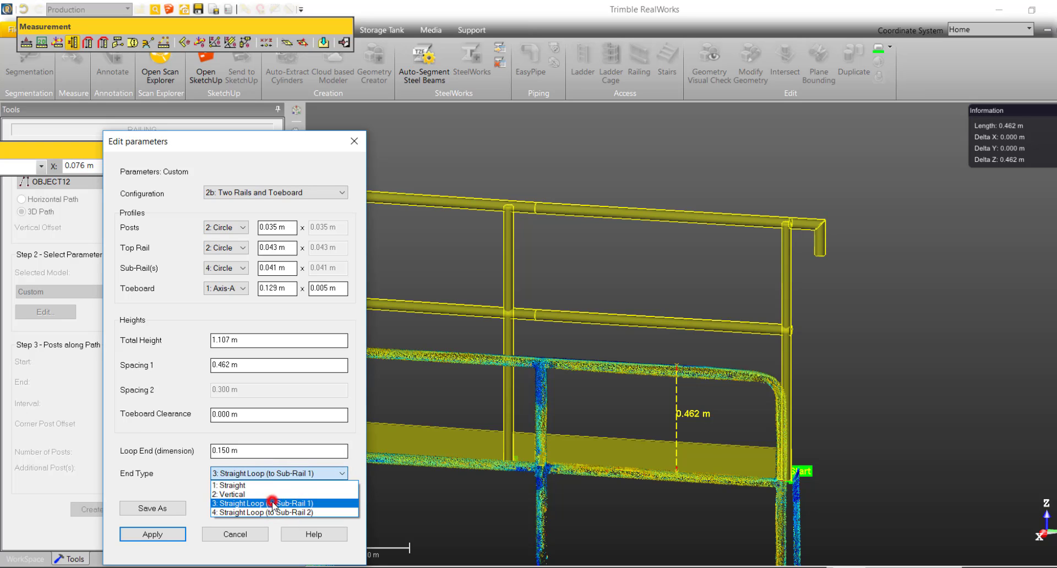
{"action": "left_click", "coordinate": [271, 502]}
{"action": "left_click", "coordinate": [309, 474]}
{"action": "left_click", "coordinate": [292, 511]}
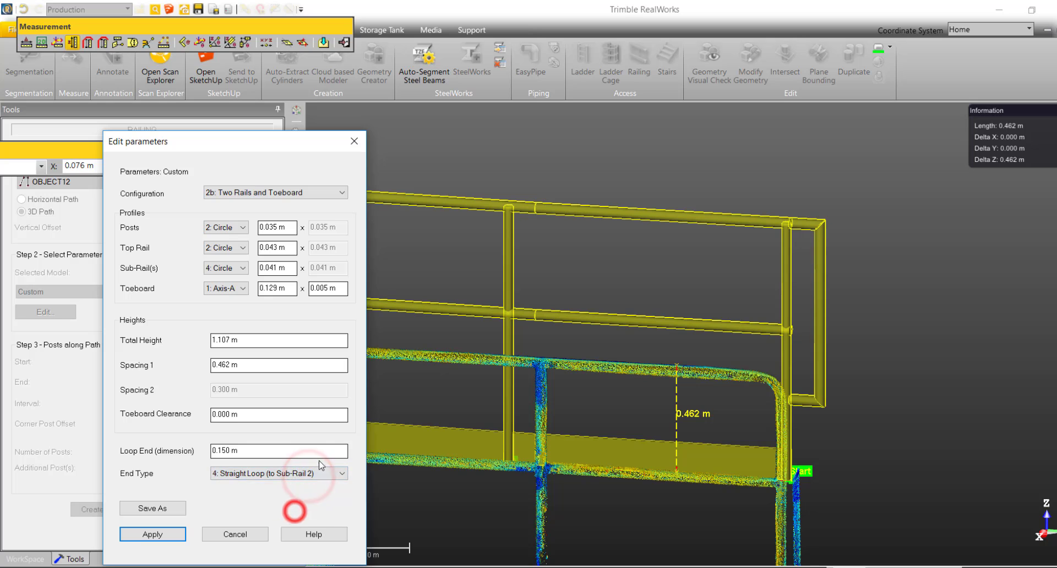
{"action": "left_click", "coordinate": [321, 476]}
{"action": "left_click", "coordinate": [283, 483]}
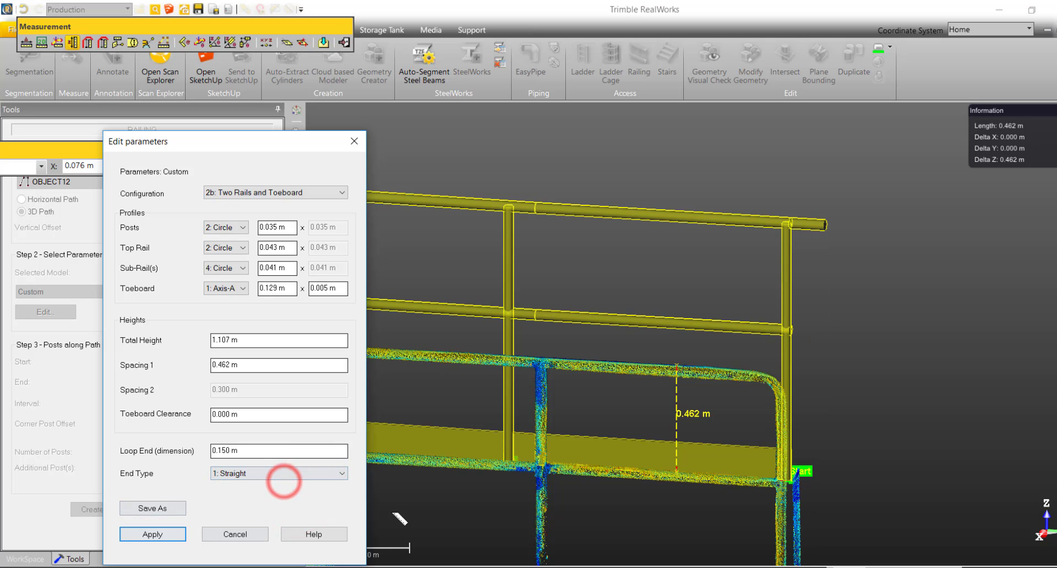
- Apply the edited railing parameters and close the measurement tool
{"action": "scroll", "coordinate": [509, 432], "scroll_direction": "down", "scroll_amount": 5}
{"action": "middle_click_drag", "start_coordinate": [541, 432], "coordinate": [952, 392]}
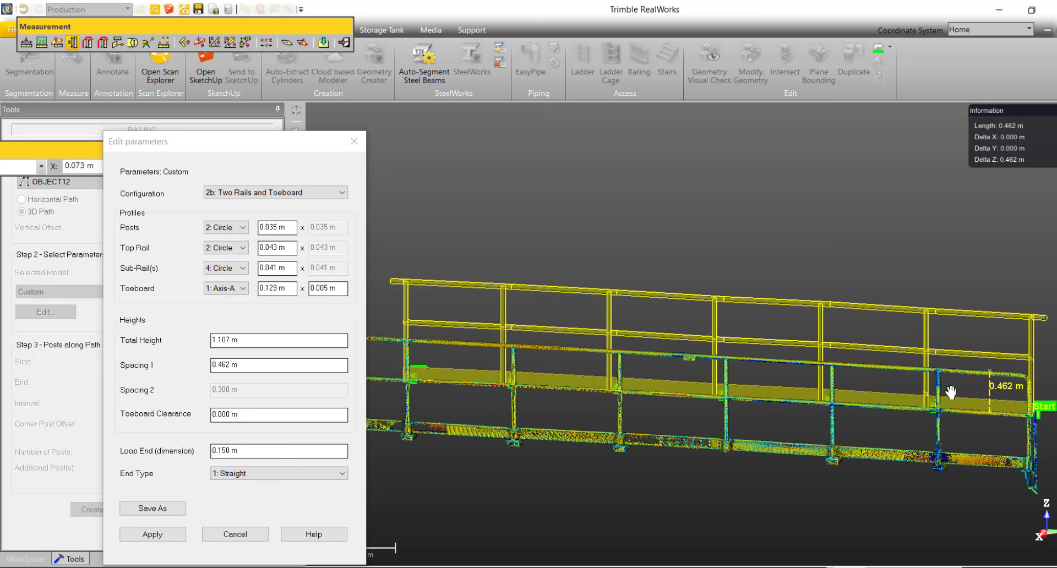
{"action": "left_click", "coordinate": [152, 534]}
{"action": "scroll", "coordinate": [821, 397], "scroll_direction": "down", "scroll_amount": 1}
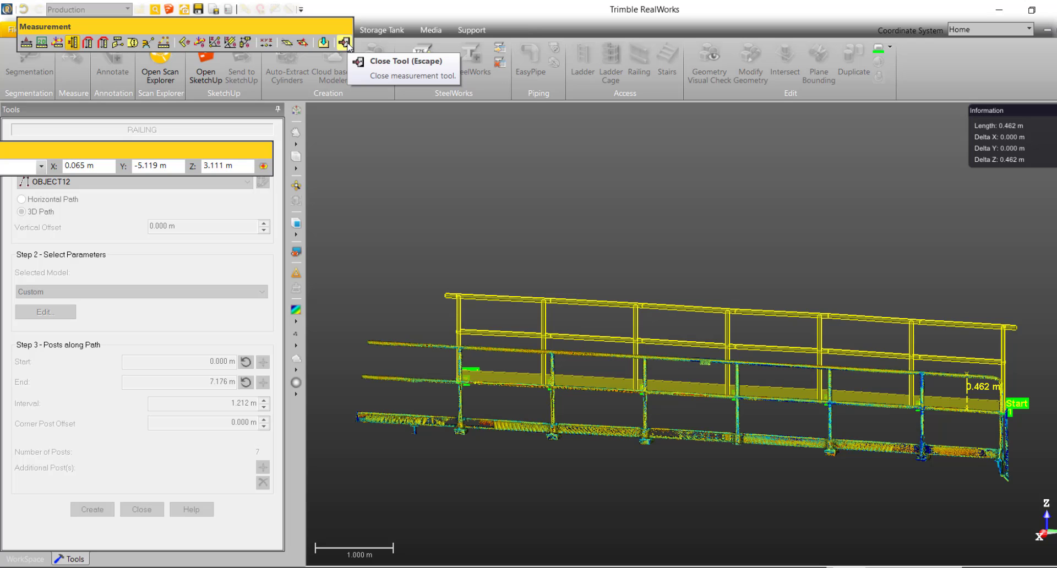
{"action": "left_click", "coordinate": [345, 43]}
{"action": "scroll", "coordinate": [857, 368], "scroll_direction": "up", "scroll_amount": 3}
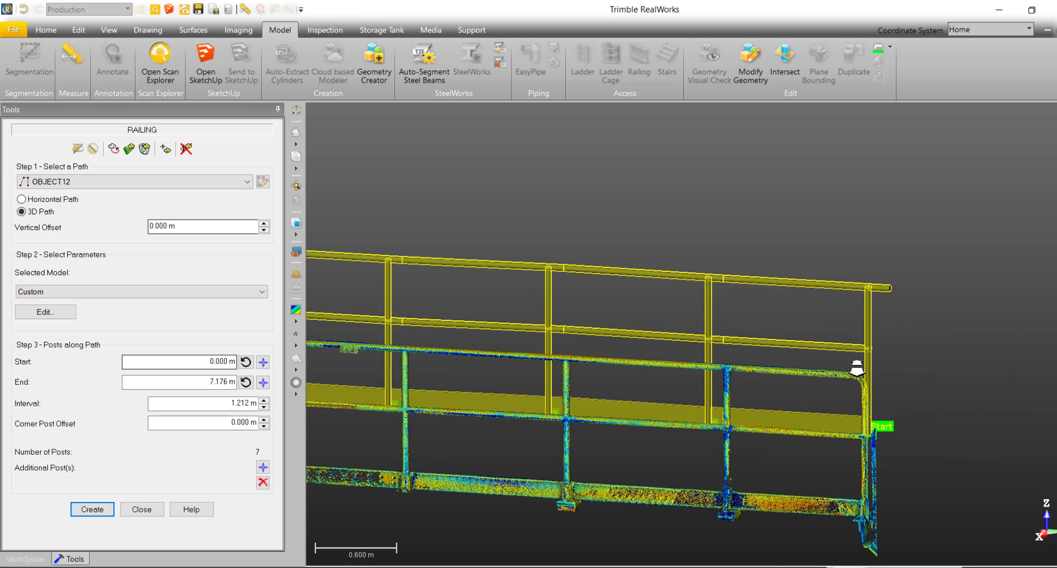
{"action": "left_click_drag", "start_coordinate": [857, 366], "coordinate": [838, 377]}
{"action": "scroll", "coordinate": [831, 376], "scroll_direction": "down", "scroll_amount": 3}
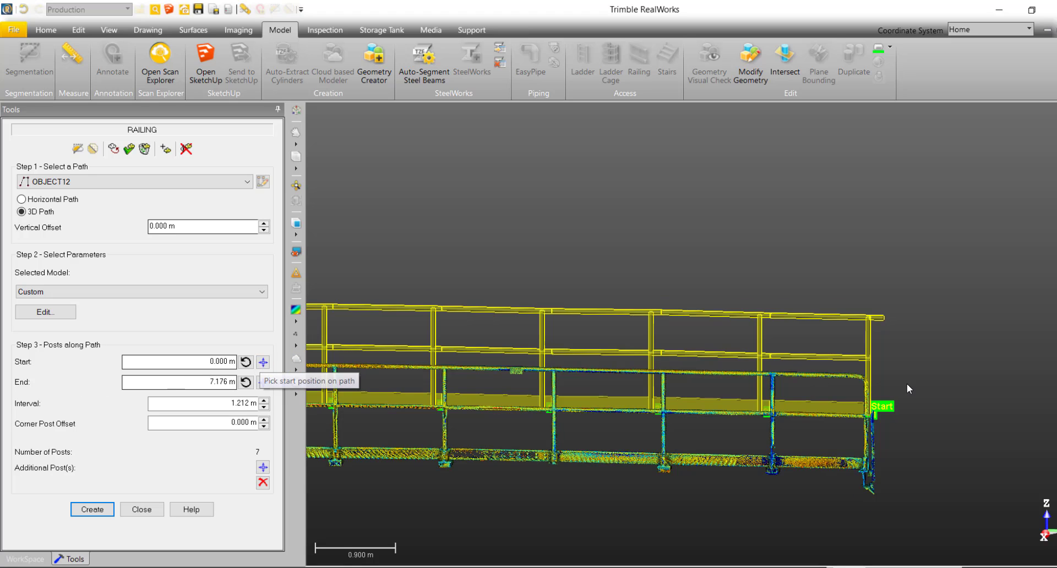
- Pick the start position of the posts on the path at the scanned end post, at 0.023 m
{"action": "scroll", "coordinate": [909, 389], "scroll_direction": "up", "scroll_amount": 3}
{"action": "left_click", "coordinate": [261, 364]}
{"action": "middle_click_drag", "start_coordinate": [839, 396], "coordinate": [830, 251]}
{"action": "scroll", "coordinate": [837, 314], "scroll_direction": "up", "scroll_amount": 2}
{"action": "left_click", "coordinate": [843, 313]}
{"action": "scroll", "coordinate": [844, 315], "scroll_direction": "down", "scroll_amount": 2}
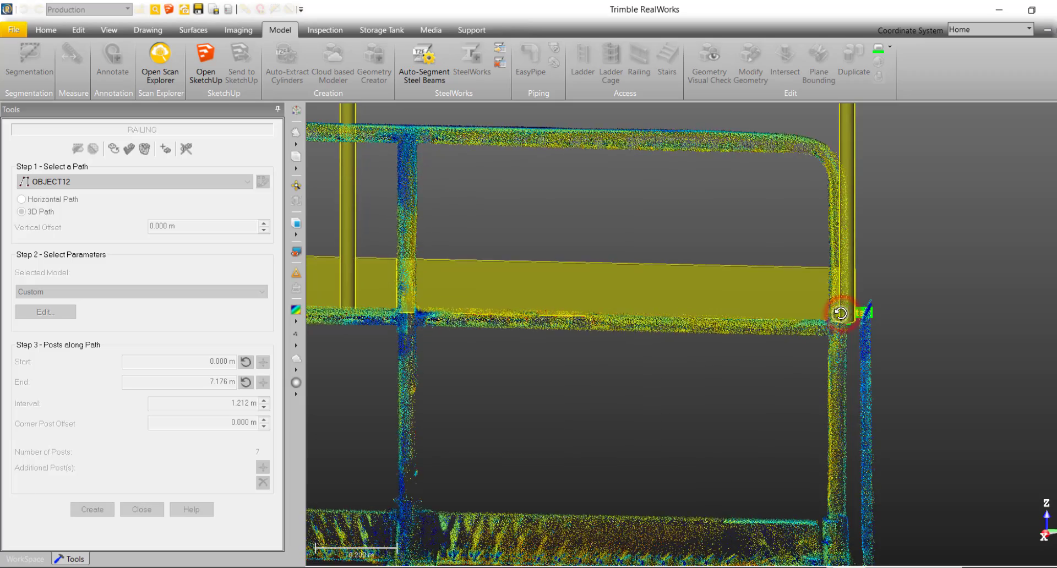
{"action": "left_click", "coordinate": [837, 323]}
{"action": "scroll", "coordinate": [837, 322], "scroll_direction": "down", "scroll_amount": 2}
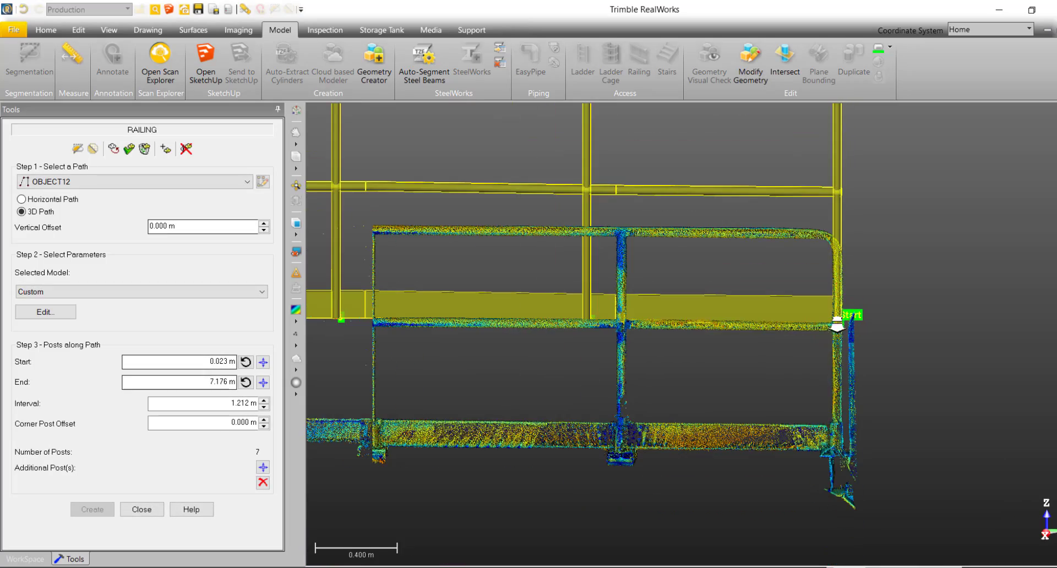
- Pick the end position of the posts on the path at the scanned post near the path's far end, at 7.156 m
{"action": "middle_click_drag", "start_coordinate": [616, 305], "coordinate": [1019, 308]}
{"action": "scroll", "coordinate": [685, 334], "scroll_direction": "down", "scroll_amount": 2}
{"action": "middle_click_drag", "start_coordinate": [583, 310], "coordinate": [940, 333]}
{"action": "left_click", "coordinate": [263, 384]}
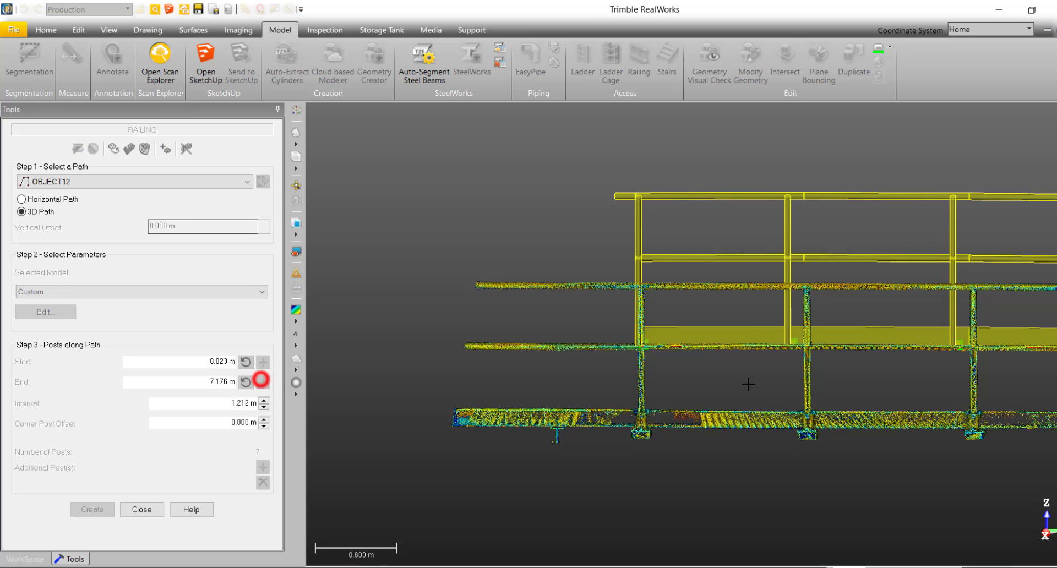
{"action": "scroll", "coordinate": [678, 350], "scroll_direction": "up", "scroll_amount": 3}
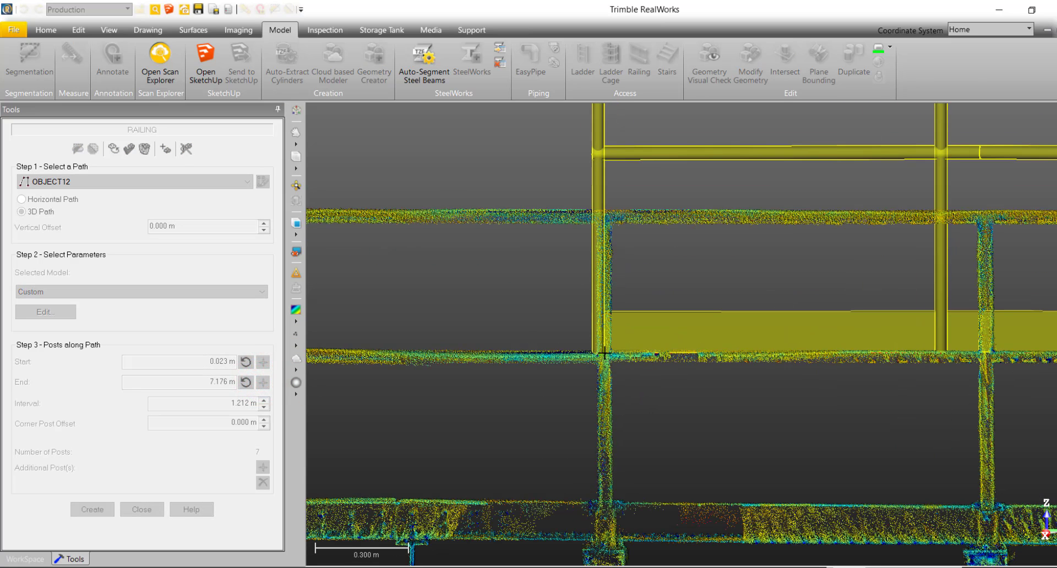
{"action": "left_click", "coordinate": [605, 352]}
- Measure the horizontal distance between the two scanned posts nearest the start and set the post interval to 1.049 m
{"action": "scroll", "coordinate": [627, 355], "scroll_direction": "down", "scroll_amount": 3}
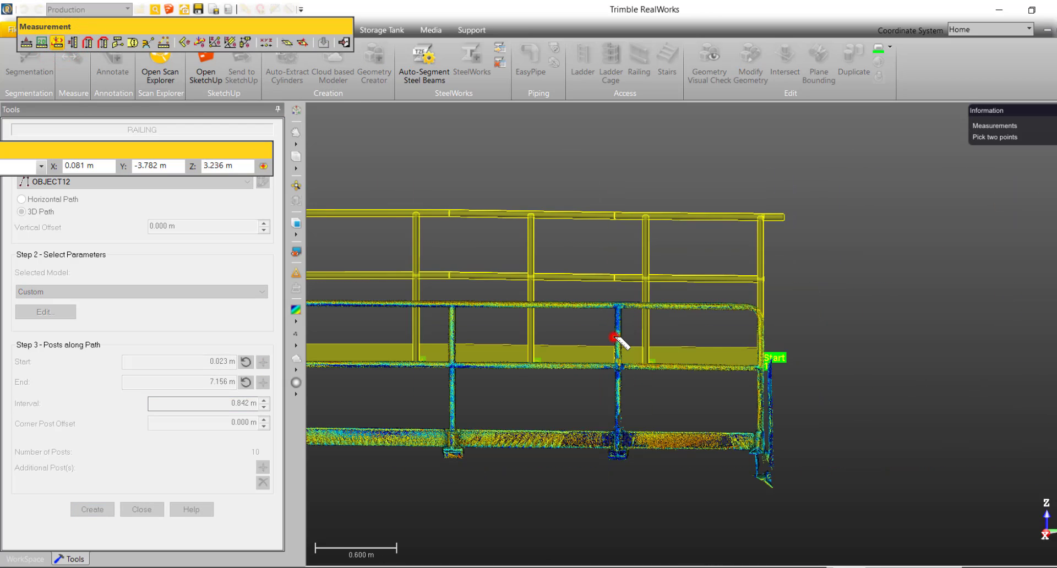
{"action": "left_click", "coordinate": [760, 339]}
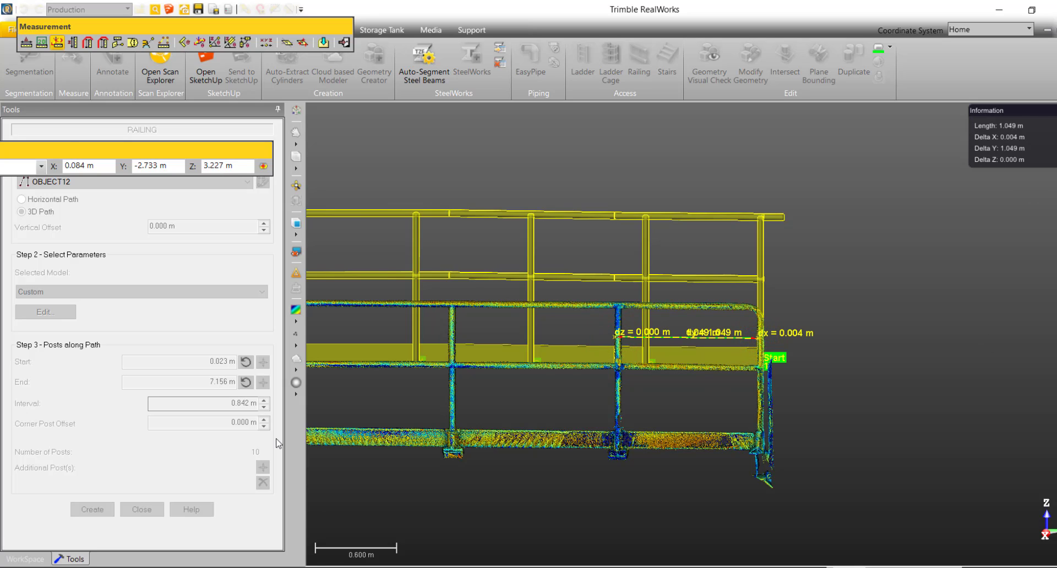
{"action": "key", "text": "Escape"}
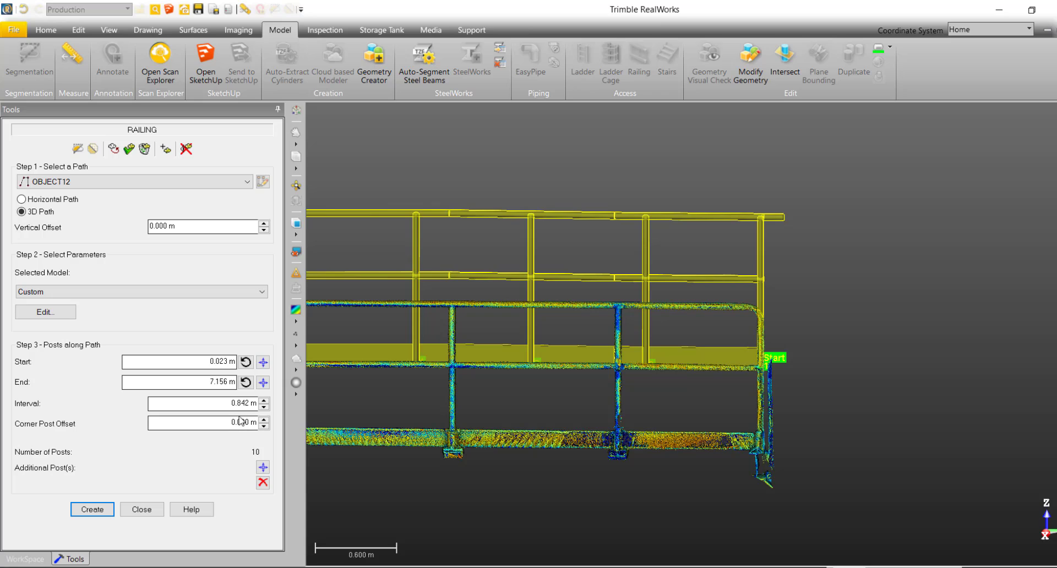
{"action": "left_click", "coordinate": [236, 403]}
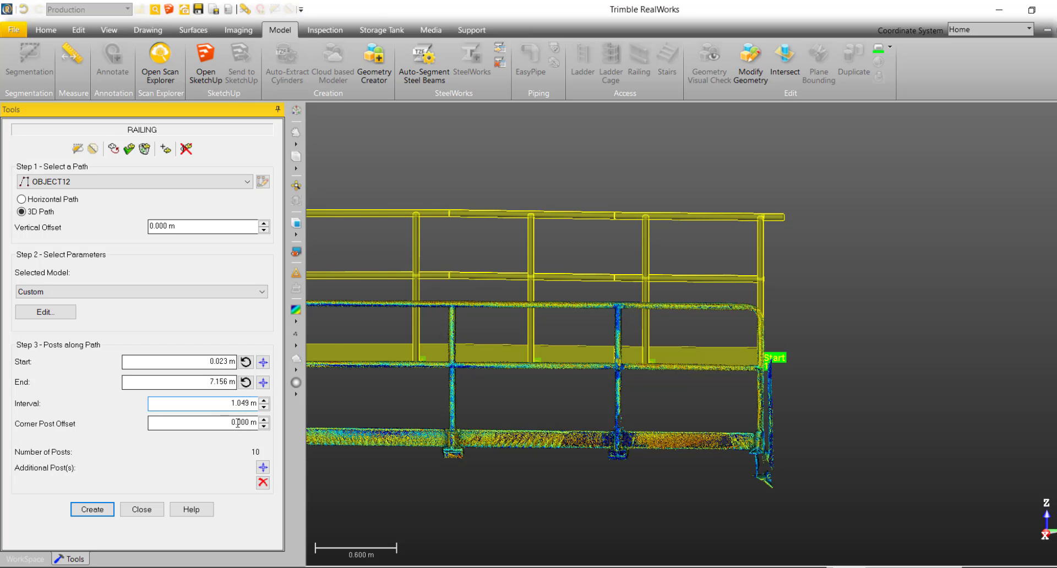
{"action": "left_click", "coordinate": [237, 423]}
{"action": "scroll", "coordinate": [557, 318], "scroll_direction": "down", "scroll_amount": 3}
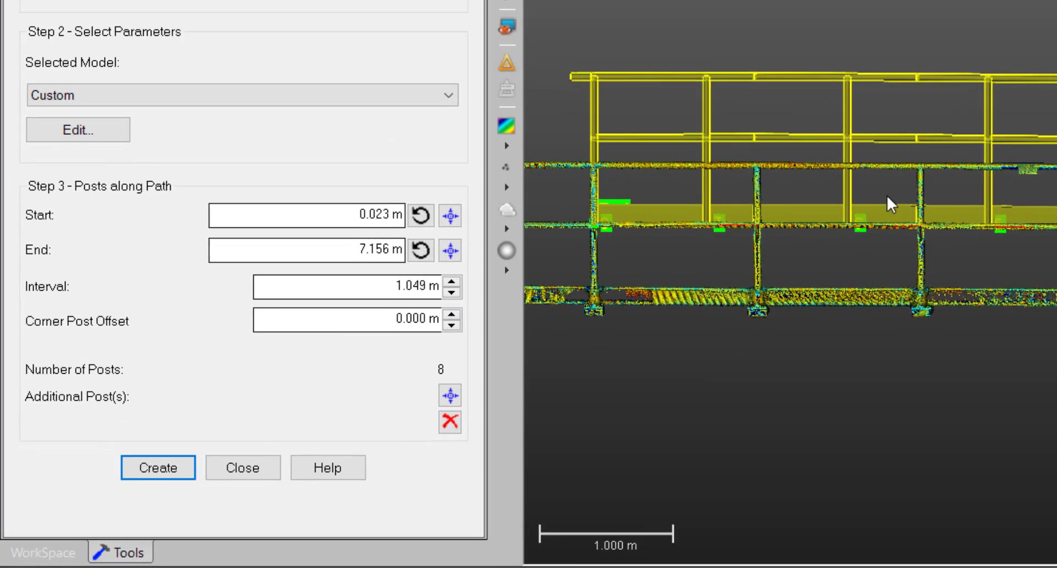
- Delete all the intermediate posts from the railing, keeping only the start and end posts
{"action": "left_click", "coordinate": [263, 485]}
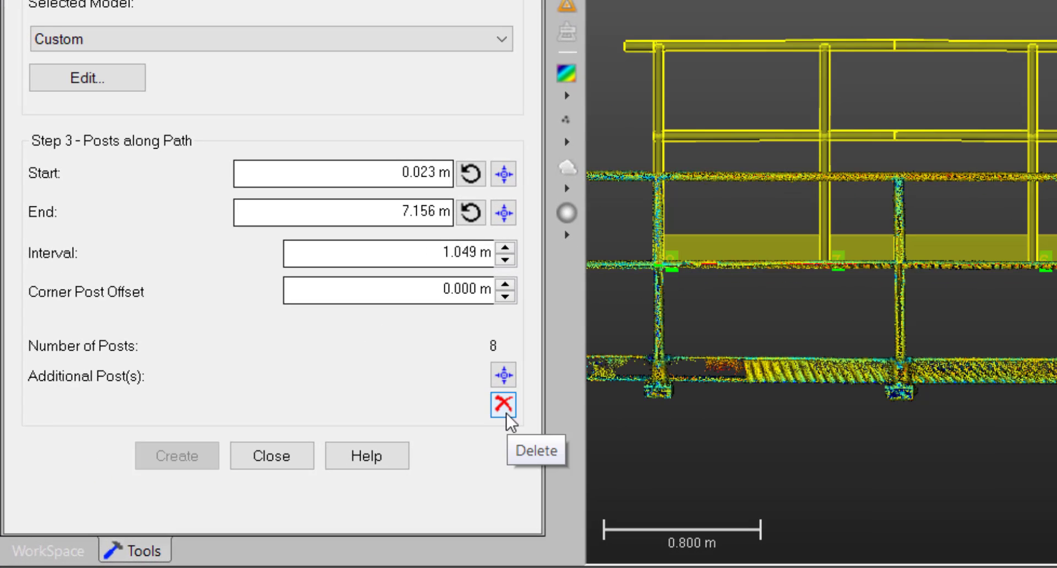
{"action": "left_click", "coordinate": [503, 404]}
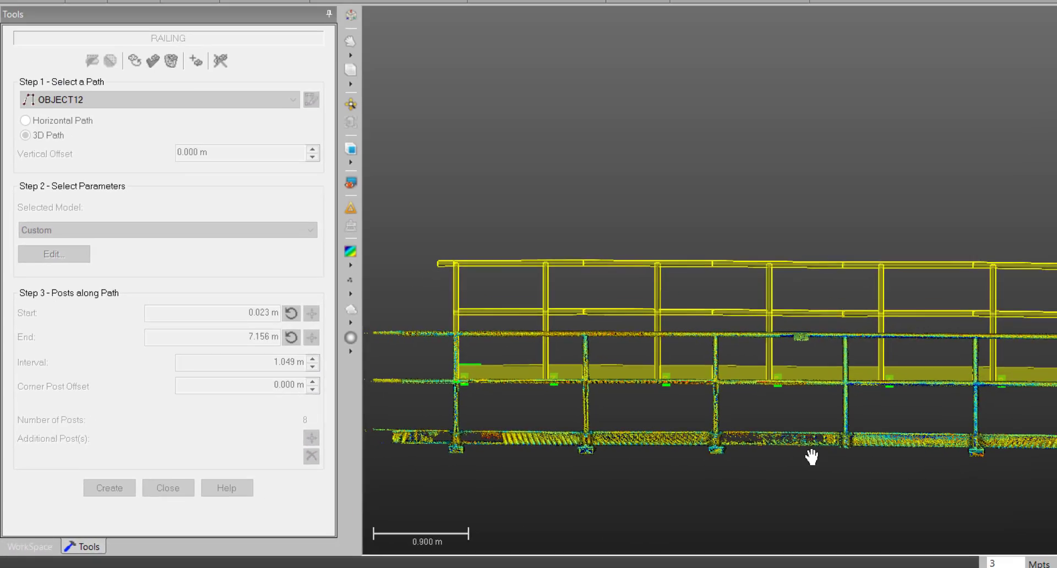
{"action": "middle_click_drag", "start_coordinate": [812, 457], "coordinate": [872, 463]}
{"action": "mouse_move", "coordinate": [720, 477]}
{"action": "left_mouse_down"}
{"action": "mouse_move", "coordinate": [696, 479]}
{"action": "mouse_move", "coordinate": [716, 478]}
{"action": "left_mouse_up"}
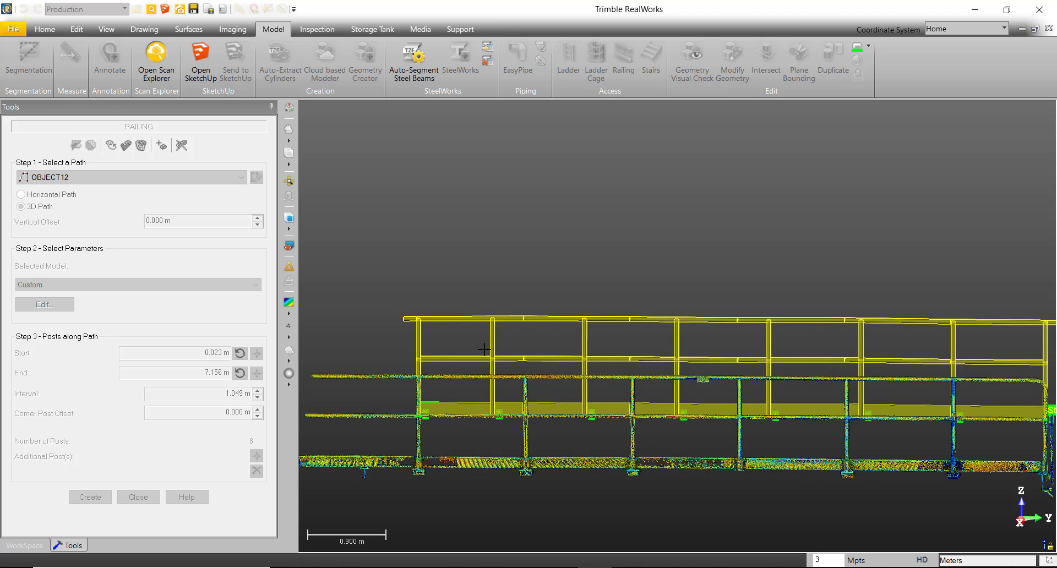
{"action": "left_click", "coordinate": [493, 340]}
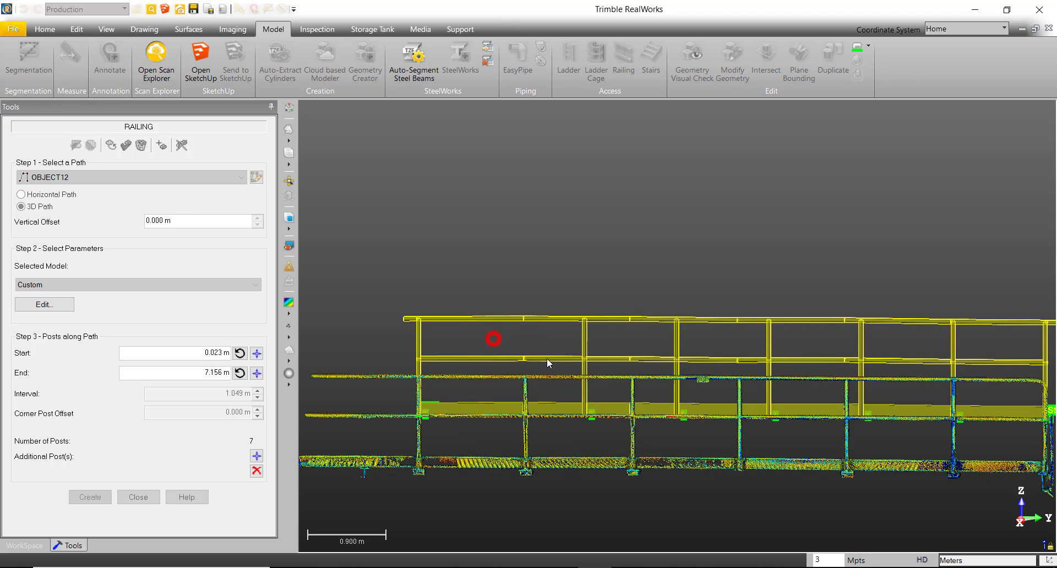
{"action": "left_click", "coordinate": [256, 471]}
{"action": "left_click", "coordinate": [584, 342]}
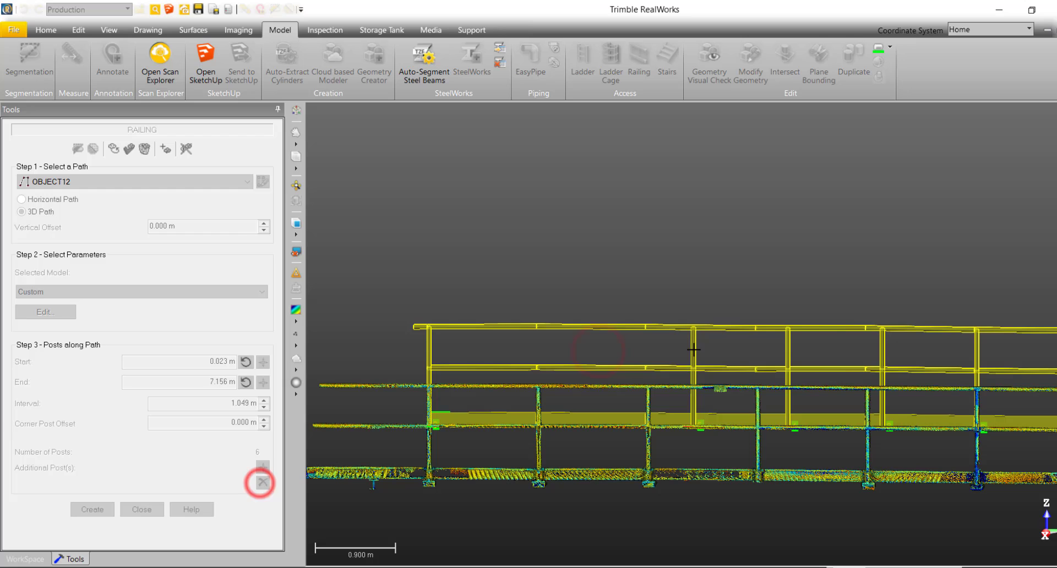
{"action": "left_click", "coordinate": [694, 349]}
{"action": "left_click", "coordinate": [262, 482]}
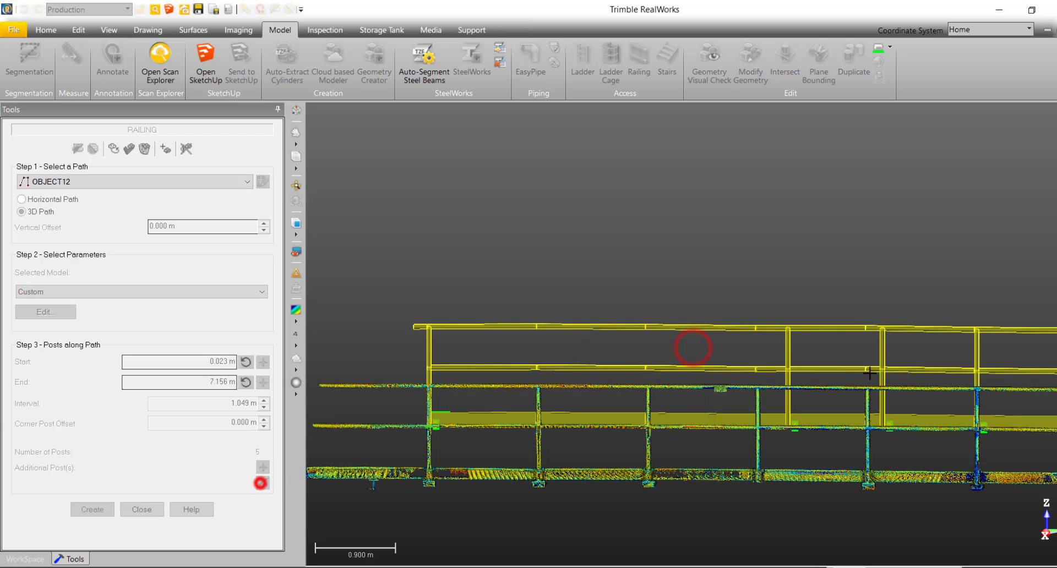
{"action": "left_click", "coordinate": [788, 352]}
{"action": "left_click", "coordinate": [264, 482]}
{"action": "left_click", "coordinate": [883, 352]}
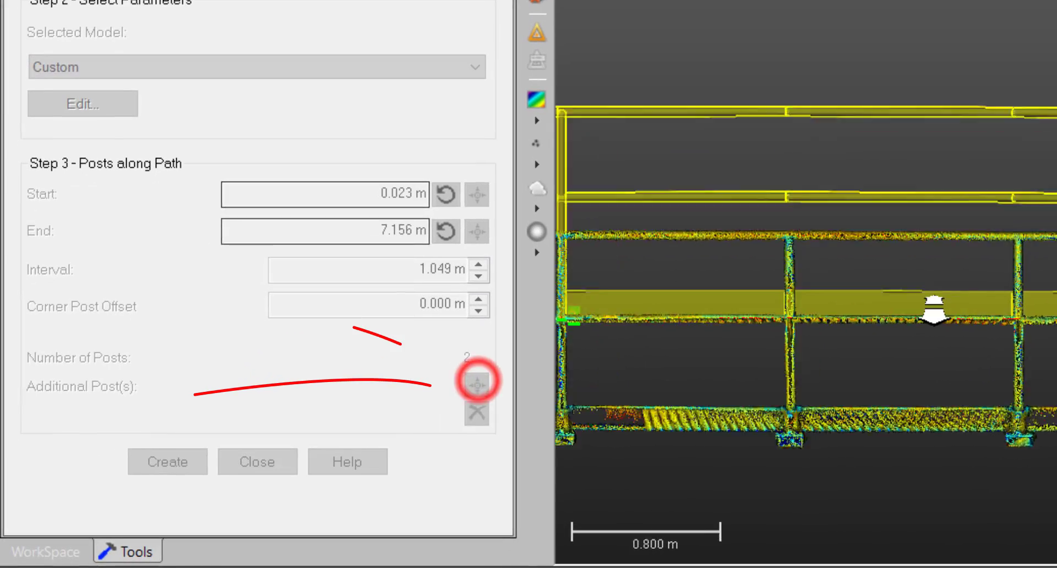
- Add a post on the path at the scanned post next to the end post, without re-positioning the following posts
{"action": "middle_click_drag", "start_coordinate": [861, 308], "coordinate": [1056, 334]}
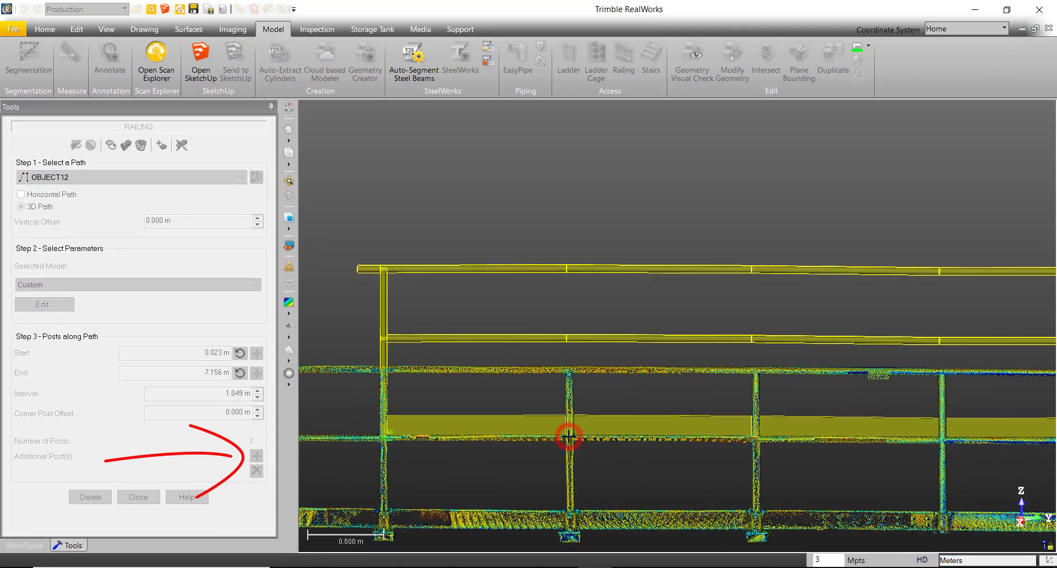
{"action": "scroll", "coordinate": [1052, 350], "scroll_direction": "up", "scroll_amount": 3}
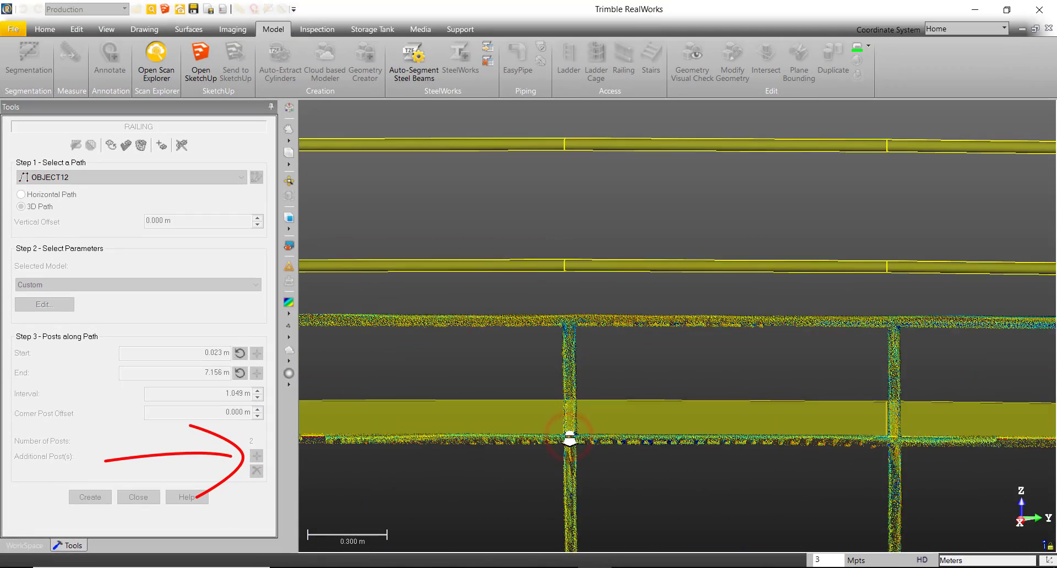
{"action": "left_click_drag", "start_coordinate": [570, 435], "coordinate": [569, 431]}
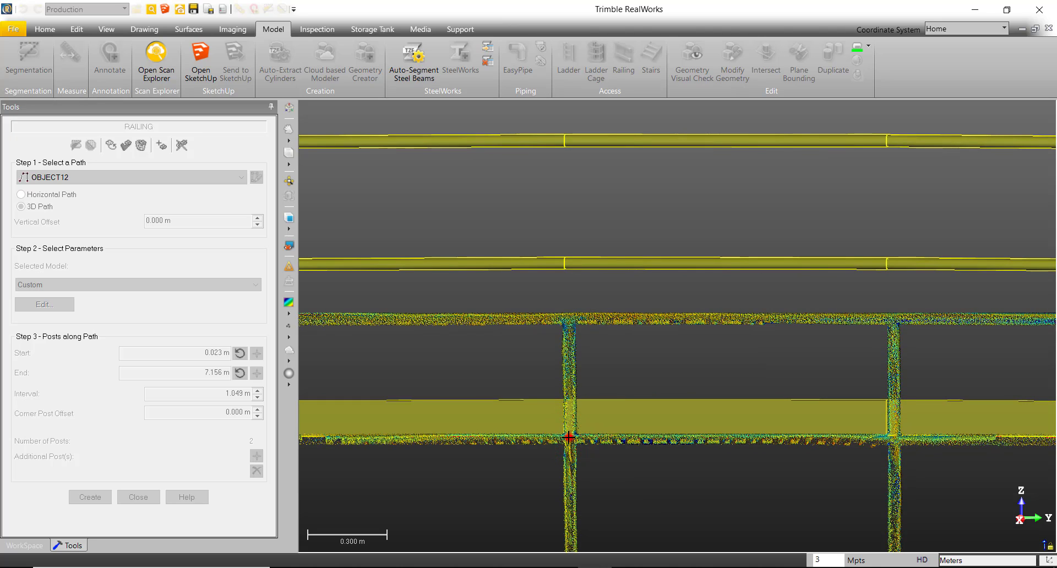
{"action": "left_click", "coordinate": [570, 436]}
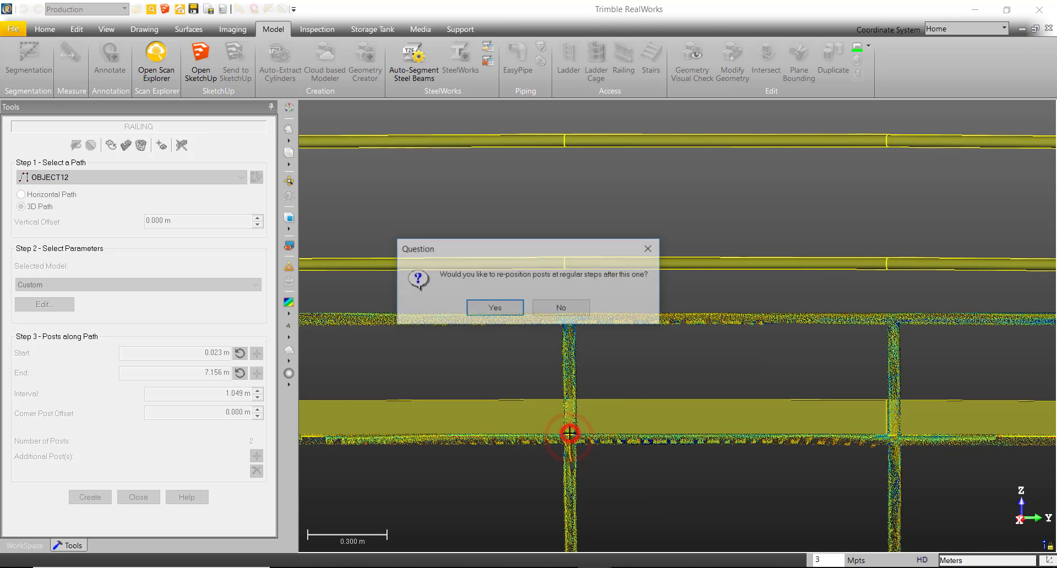
{"action": "left_click", "coordinate": [559, 310]}
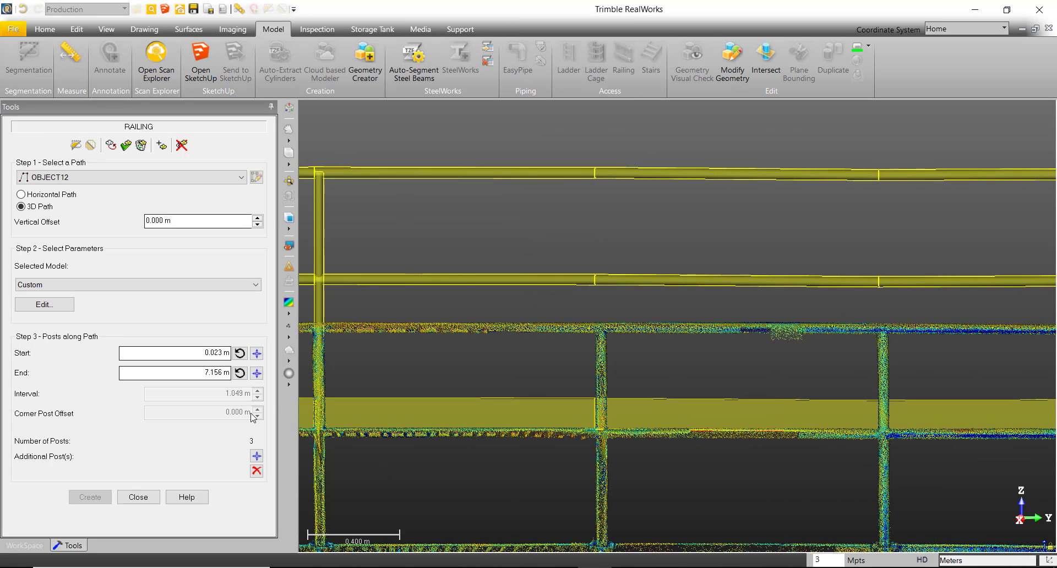
- Add another post at the second scanned post from the railing's end, declining regular re-positioning
{"action": "left_click", "coordinate": [257, 455]}
{"action": "left_click", "coordinate": [601, 430]}
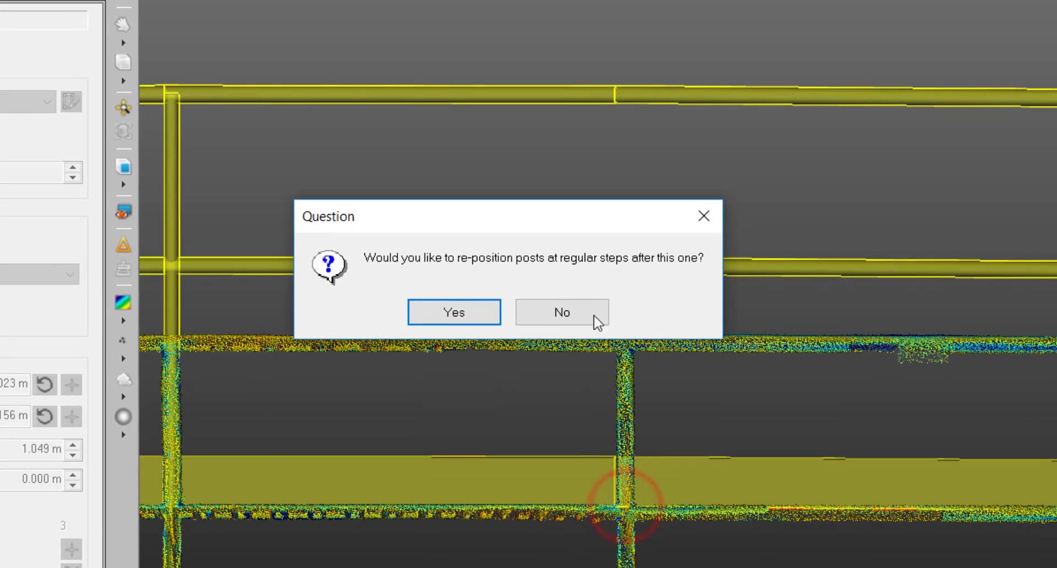
{"action": "left_click", "coordinate": [571, 312]}
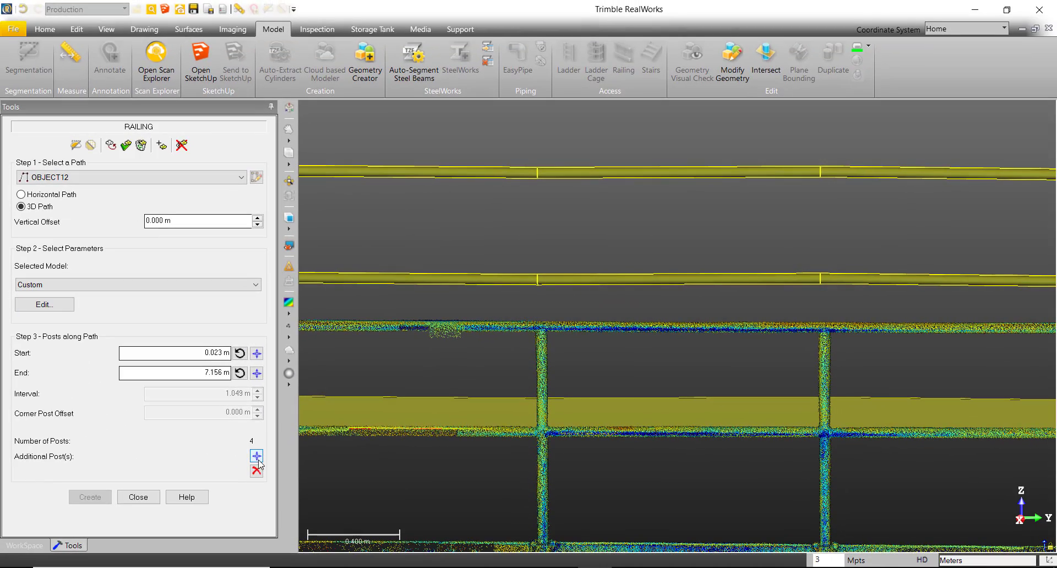
- Add a post at each of the three remaining scanned posts toward the railing's start, declining regular re-positioning each time
{"action": "left_click", "coordinate": [257, 459]}
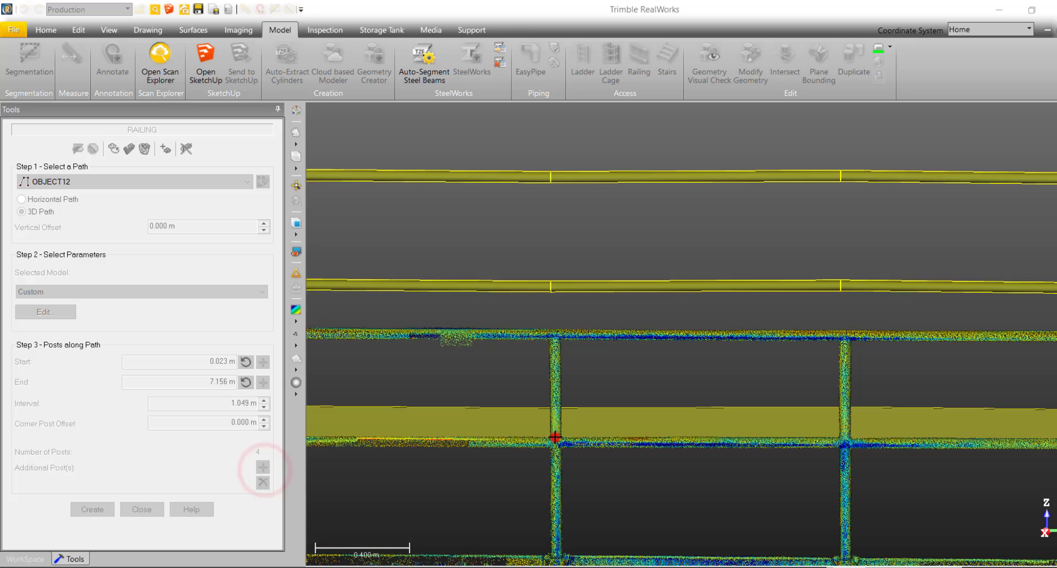
{"action": "left_click", "coordinate": [555, 437]}
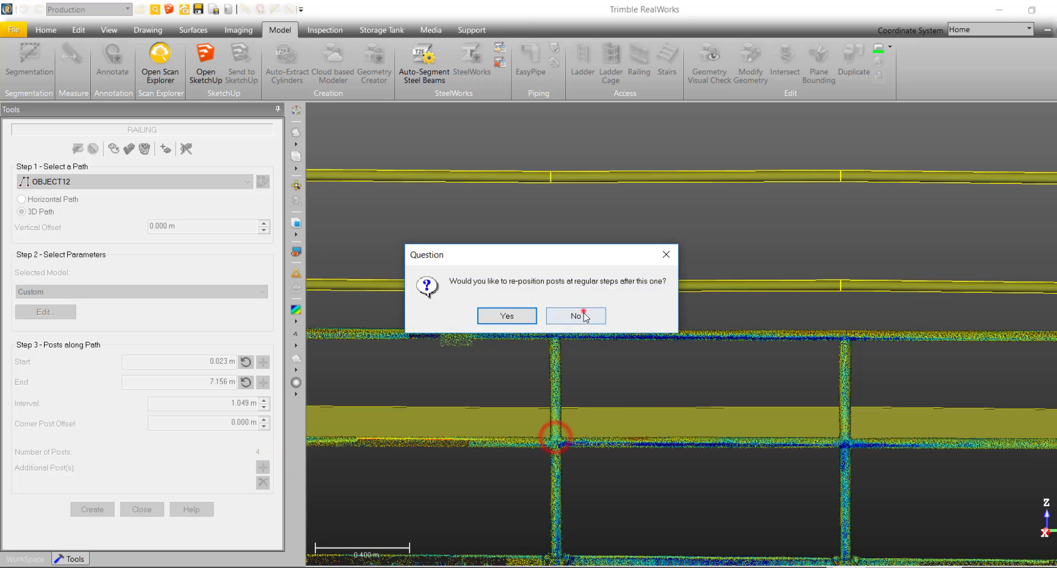
{"action": "left_click", "coordinate": [573, 313]}
{"action": "left_click", "coordinate": [265, 465]}
{"action": "left_click", "coordinate": [592, 440]}
{"action": "left_click", "coordinate": [579, 314]}
{"action": "left_click", "coordinate": [264, 467]}
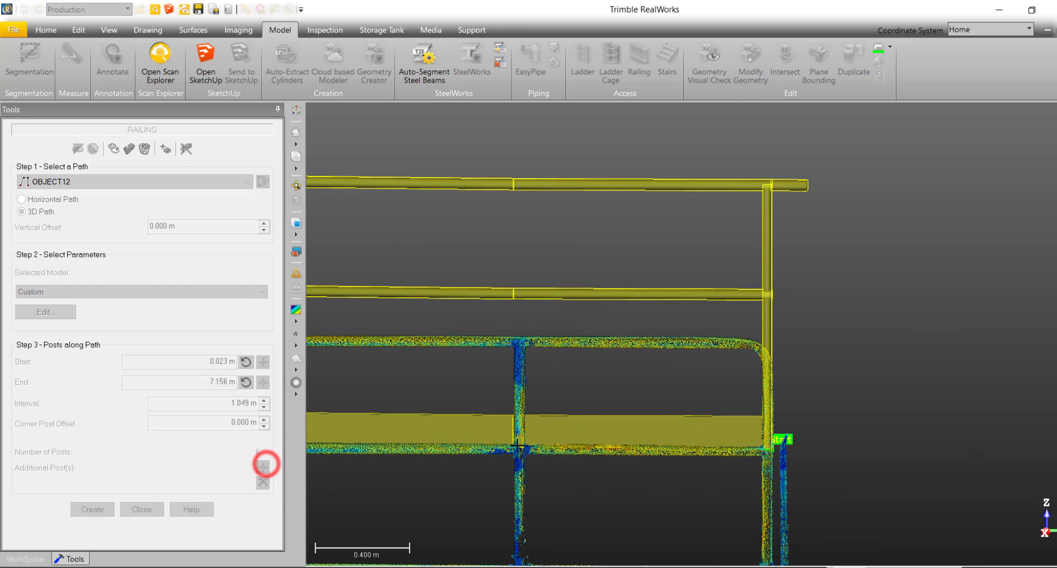
{"action": "left_click", "coordinate": [517, 444]}
{"action": "left_click", "coordinate": [579, 313]}
- Lower the railing onto the scanned rails by setting the path's vertical offset to -0.665 m
{"action": "mouse_move", "coordinate": [545, 420]}
{"action": "left_mouse_down"}
{"action": "mouse_move", "coordinate": [600, 421]}
{"action": "mouse_move", "coordinate": [491, 425]}
{"action": "mouse_move", "coordinate": [529, 424]}
{"action": "left_mouse_up"}
{"action": "middle_click_drag", "start_coordinate": [529, 424], "coordinate": [778, 451]}
{"action": "scroll", "coordinate": [779, 451], "scroll_direction": "down", "scroll_amount": 1}
{"action": "left_click_drag", "start_coordinate": [795, 457], "coordinate": [802, 458]}
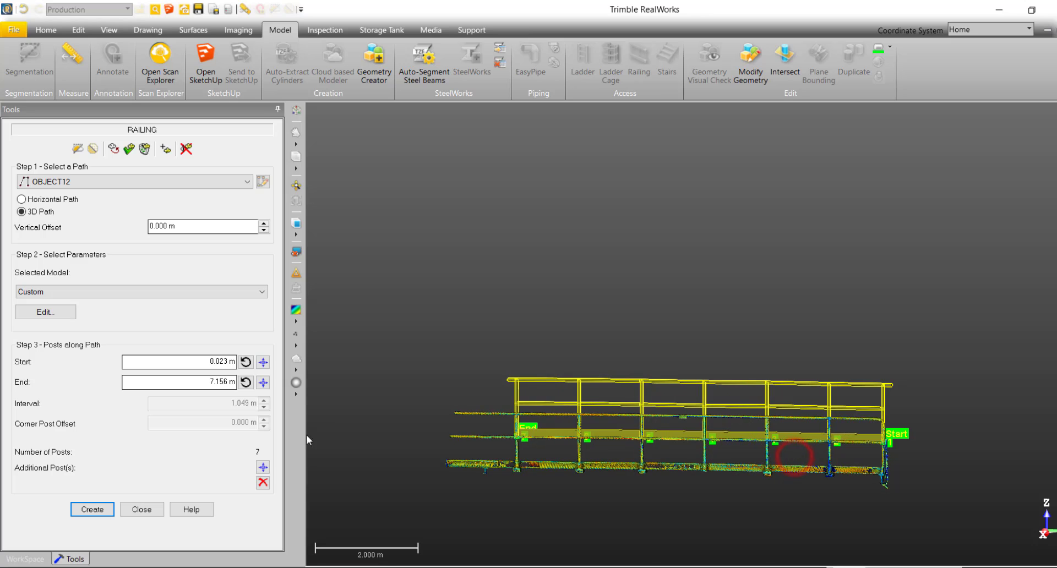
{"action": "left_click", "coordinate": [264, 231]}
{"action": "left_click", "coordinate": [263, 230]}
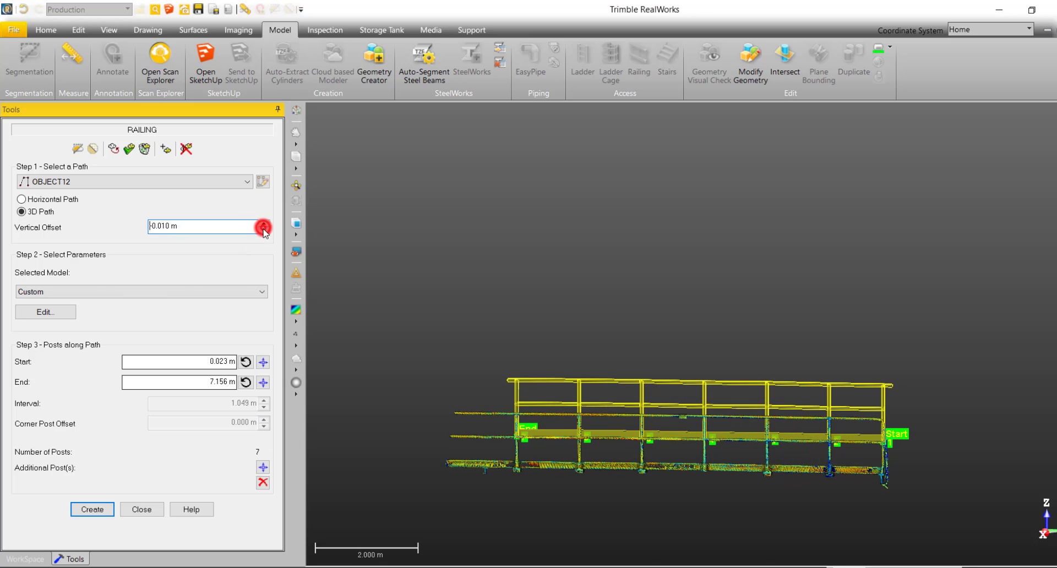
{"action": "left_click", "coordinate": [263, 229]}
{"action": "left_click", "coordinate": [263, 229]}
{"action": "left_click", "coordinate": [263, 228]}
{"action": "left_click", "coordinate": [263, 229]}
{"action": "left_click", "coordinate": [263, 228]}
{"action": "left_click", "coordinate": [264, 228]}
{"action": "left_click", "coordinate": [264, 232]}
{"action": "left_click", "coordinate": [265, 231]}
{"action": "left_click", "coordinate": [265, 231]}
{"action": "left_click", "coordinate": [264, 231]}
{"action": "left_click", "coordinate": [264, 230]}
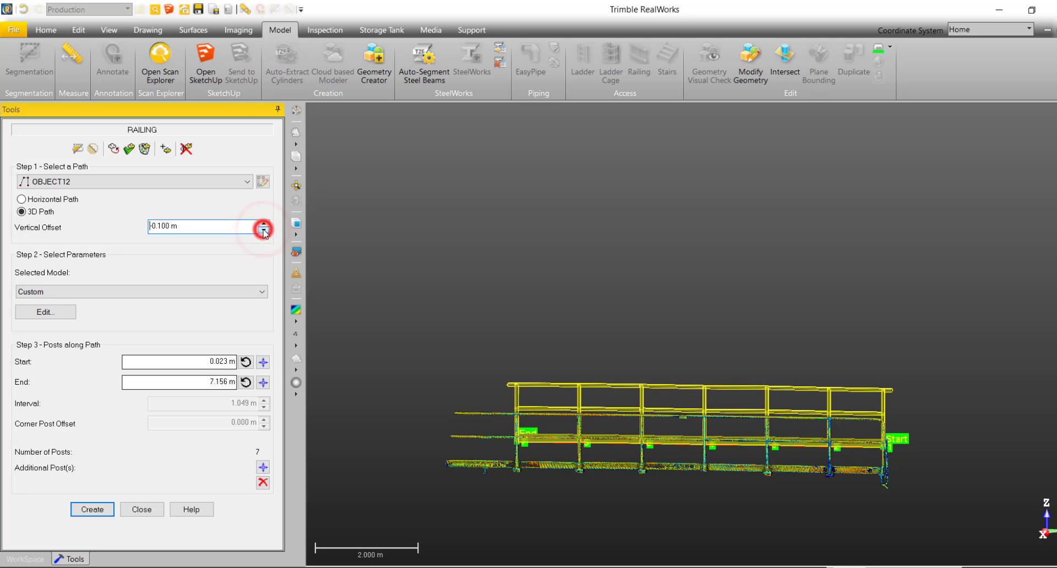
{"action": "left_click", "coordinate": [264, 230]}
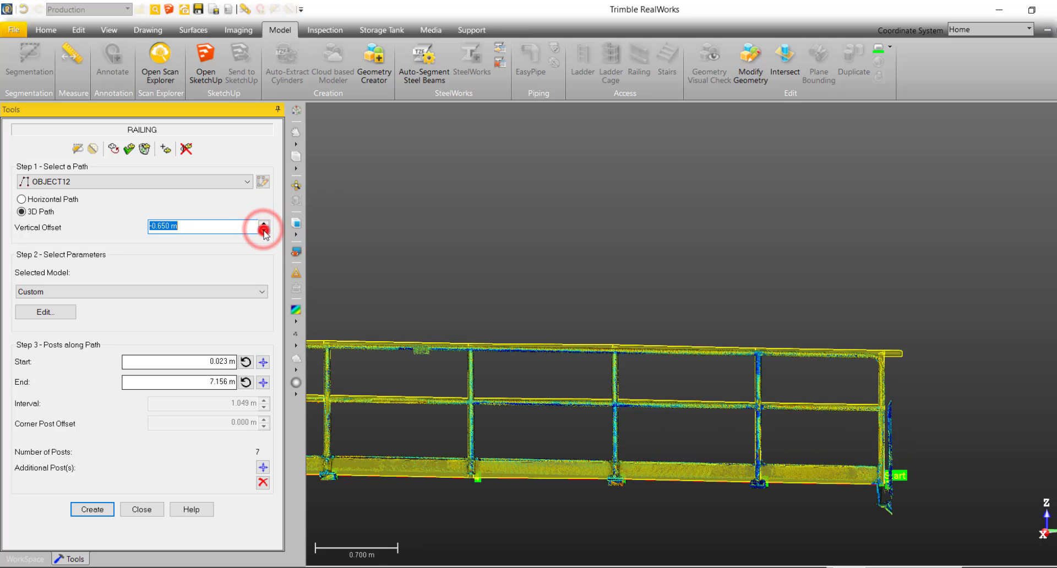
{"action": "left_click", "coordinate": [265, 231]}
{"action": "left_click", "coordinate": [265, 231]}
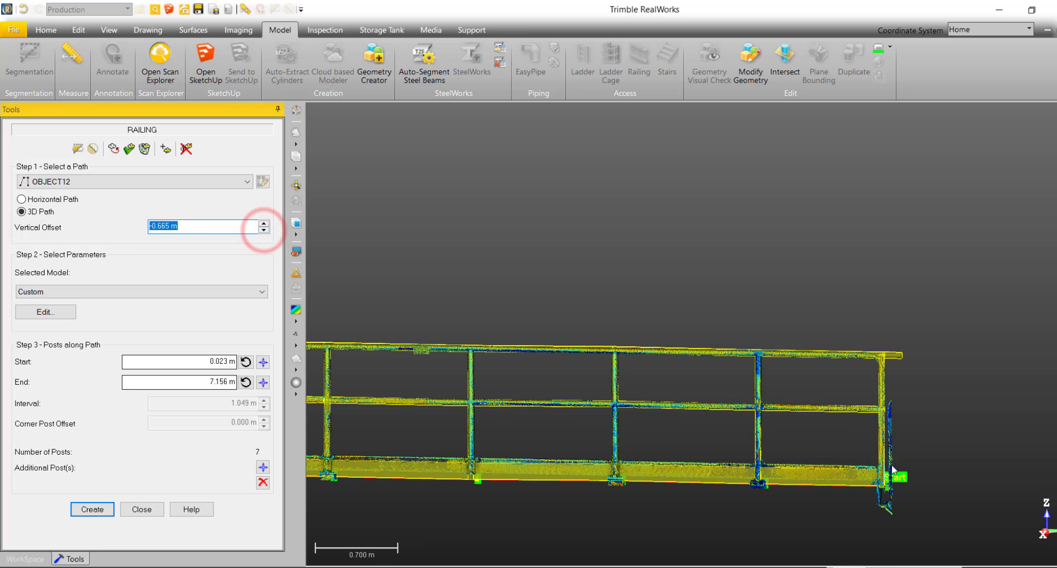
- Set Spacing 1 to 0.455 m in the custom railing parameters
{"action": "scroll", "coordinate": [837, 459], "scroll_direction": "up", "scroll_amount": 5}
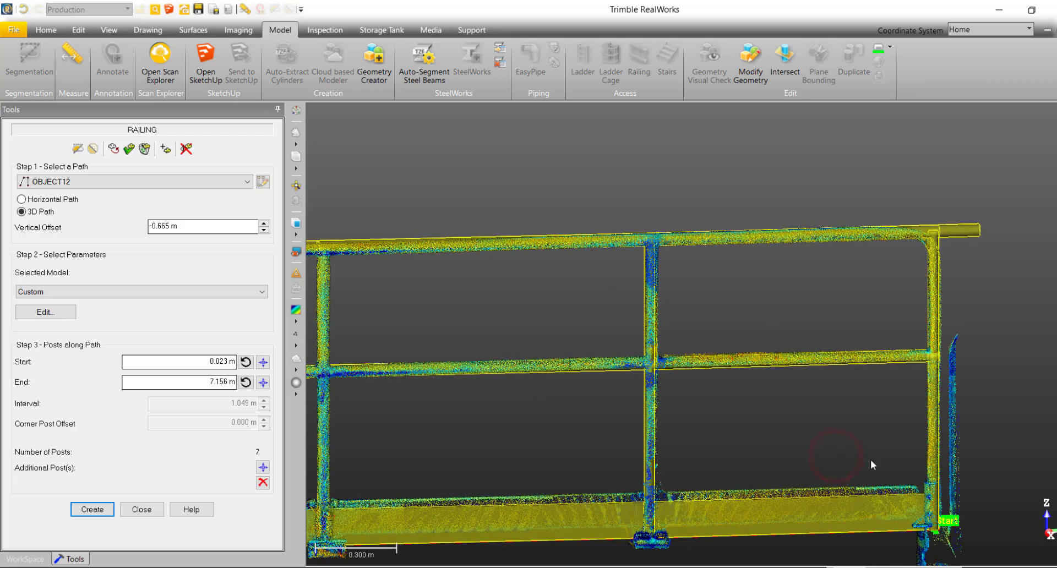
{"action": "scroll", "coordinate": [868, 461], "scroll_direction": "down", "scroll_amount": 1}
{"action": "middle_click_drag", "start_coordinate": [750, 449], "coordinate": [838, 377]}
{"action": "scroll", "coordinate": [700, 449], "scroll_direction": "up", "scroll_amount": 3}
{"action": "left_click_drag", "start_coordinate": [713, 450], "coordinate": [734, 448]}
{"action": "middle_click_drag", "start_coordinate": [734, 448], "coordinate": [479, 457]}
{"action": "scroll", "coordinate": [479, 456], "scroll_direction": "down", "scroll_amount": 2}
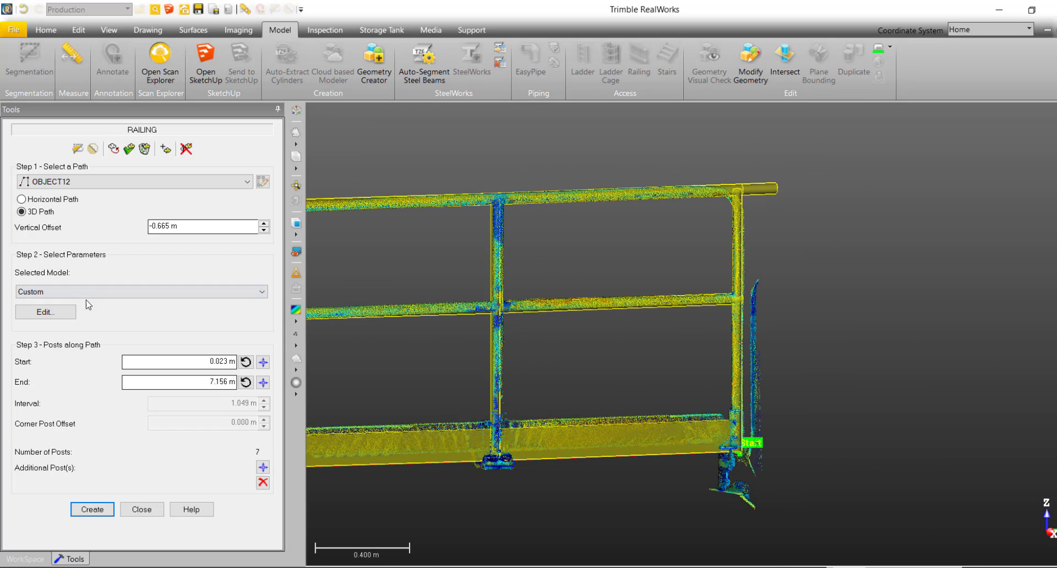
{"action": "left_click", "coordinate": [73, 313]}
{"action": "left_click_drag", "start_coordinate": [278, 151], "coordinate": [250, 136]}
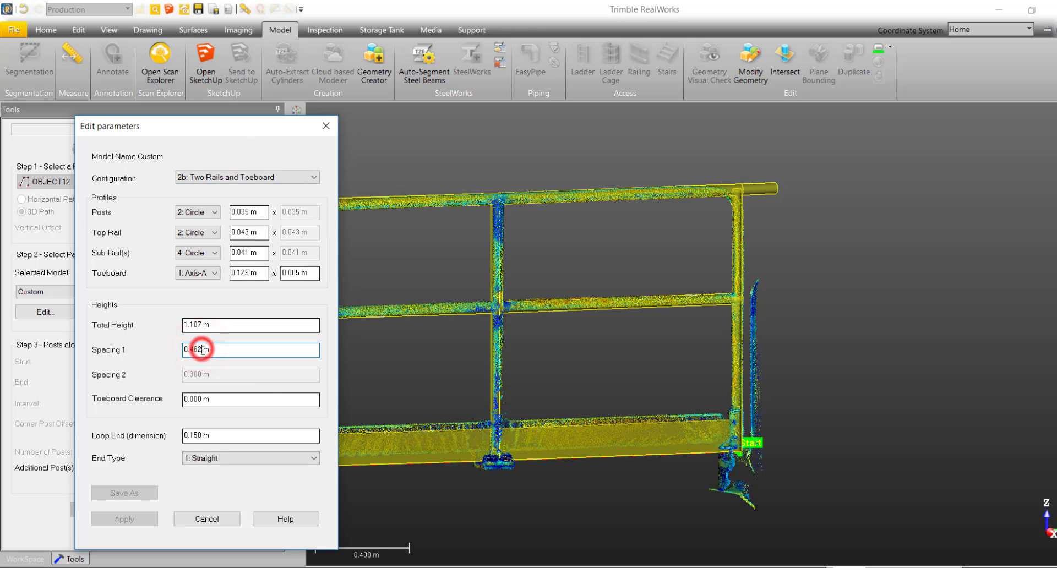
{"action": "type", "text": "5"}
{"action": "left_click", "coordinate": [219, 325]}
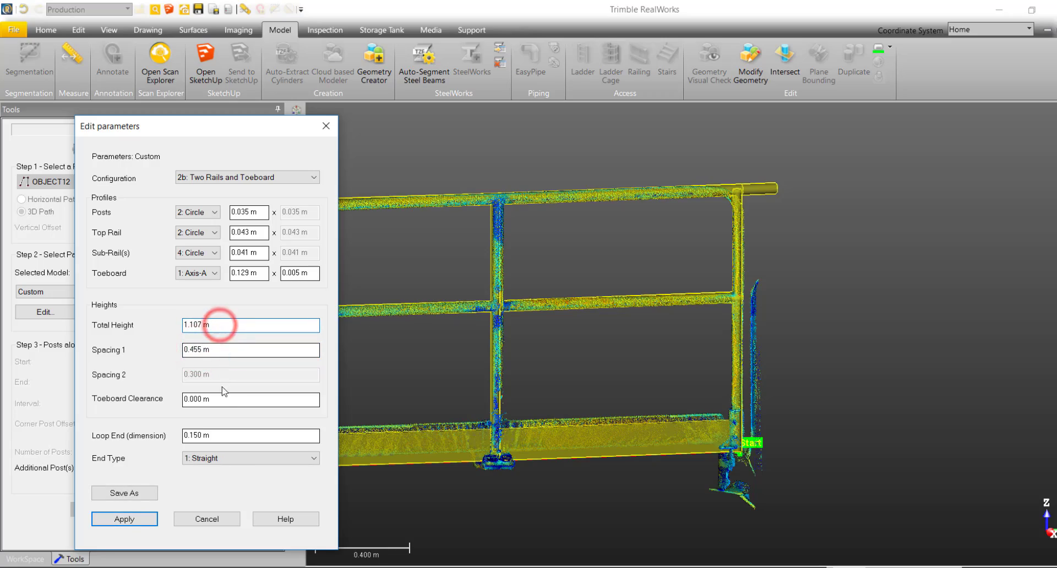
- Try a Spacing 1 of 0.465 m against the scanned sub-rail and return it to 0.455 m
{"action": "scroll", "coordinate": [571, 420], "scroll_direction": "up", "scroll_amount": 3}
{"action": "left_click_drag", "start_coordinate": [571, 419], "coordinate": [545, 424]}
{"action": "scroll", "coordinate": [568, 426], "scroll_direction": "down", "scroll_amount": 2}
{"action": "middle_click_drag", "start_coordinate": [567, 426], "coordinate": [614, 446]}
{"action": "left_click", "coordinate": [241, 437]}
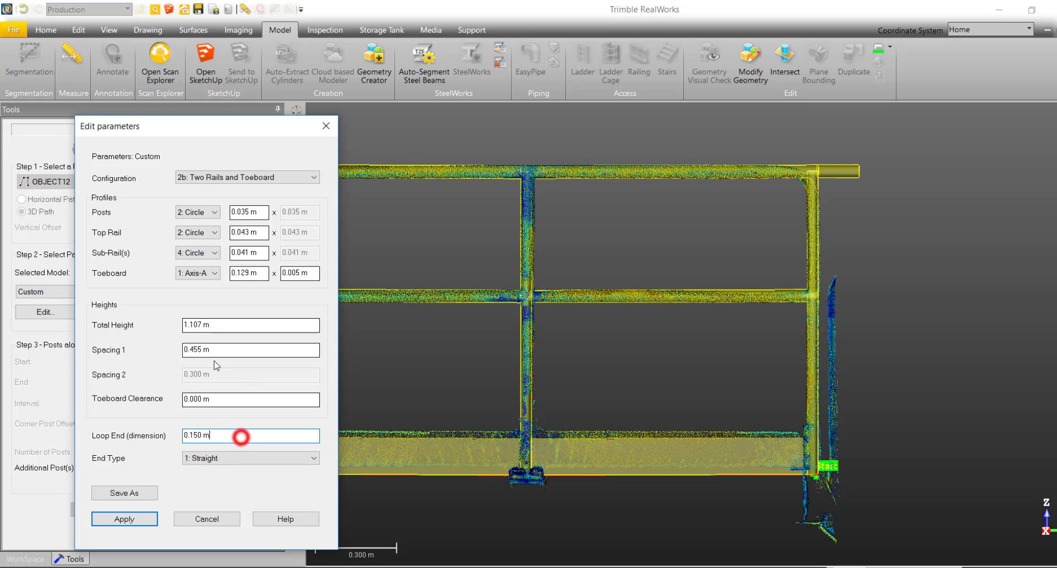
{"action": "left_click", "coordinate": [203, 349]}
{"action": "key", "text": "BackSpace"}
{"action": "key", "text": "BackSpace"}
{"action": "type", "text": "65"}
{"action": "left_click", "coordinate": [249, 324]}
{"action": "left_click", "coordinate": [196, 348]}
{"action": "key", "text": "BackSpace"}
{"action": "type", "text": "5"}
{"action": "left_click", "coordinate": [225, 325]}
- Try a Total Height of 1.100 m for the railing
{"action": "scroll", "coordinate": [591, 321], "scroll_direction": "down", "scroll_amount": 1}
{"action": "middle_click_drag", "start_coordinate": [592, 322], "coordinate": [634, 318]}
{"action": "left_click", "coordinate": [200, 323]}
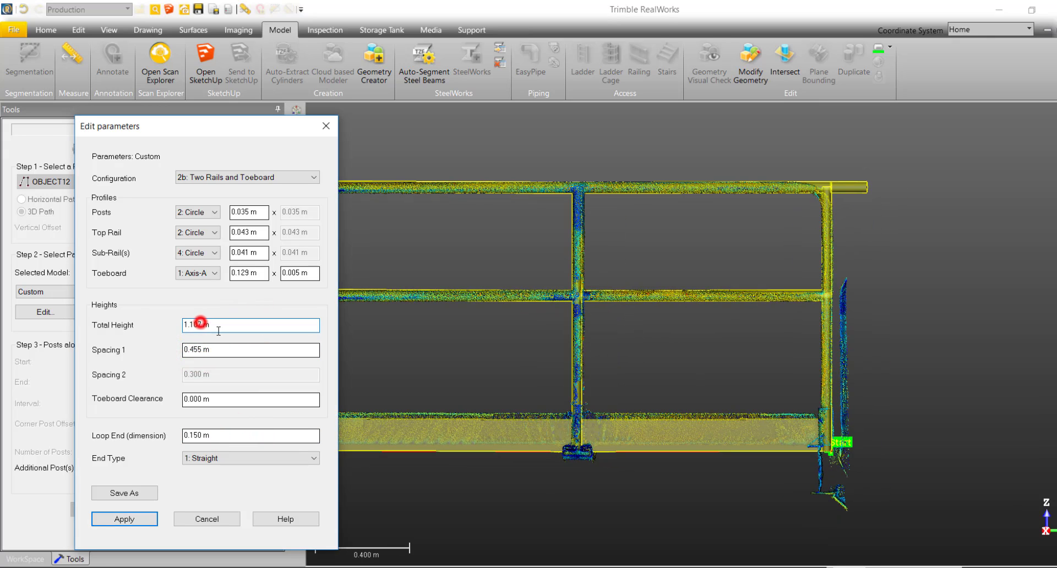
{"action": "key", "text": "BackSpace"}
{"action": "type", "text": "0"}
{"action": "left_click", "coordinate": [217, 350]}
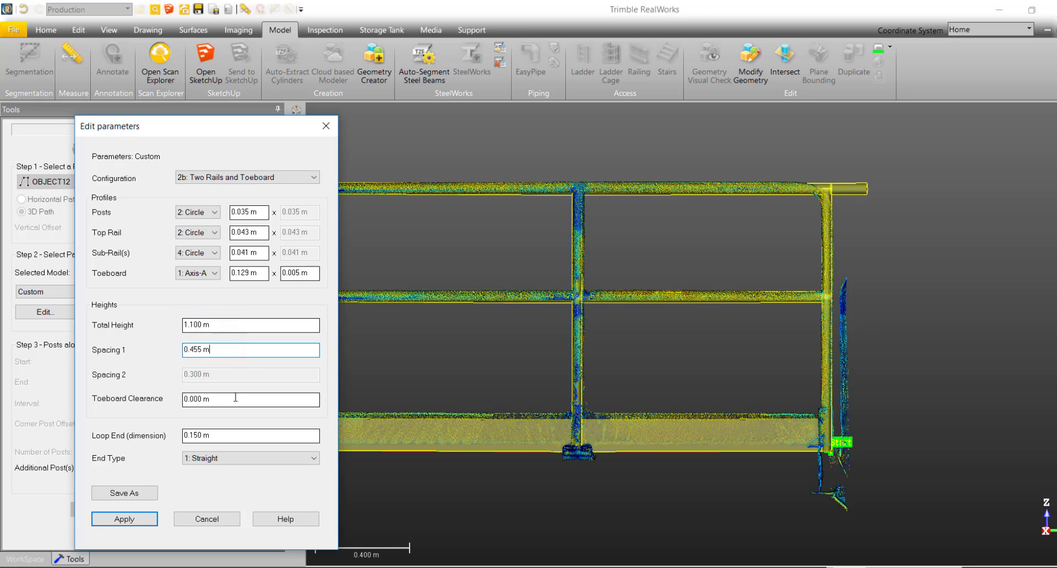
- Raise the toeboard to match the scan by setting its Toeboard Clearance to 0.035 m
{"action": "left_click", "coordinate": [200, 400]}
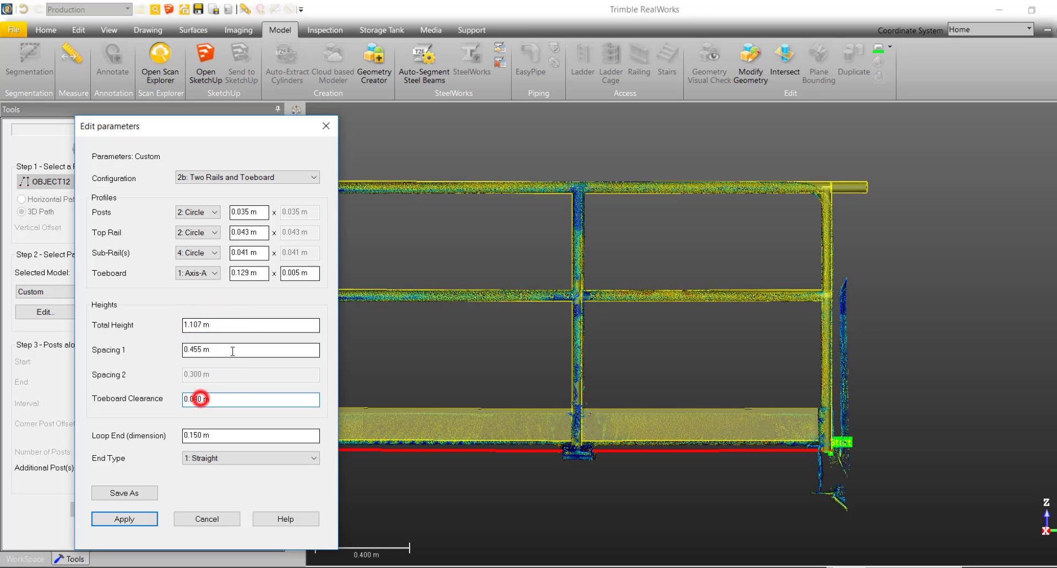
{"action": "left_click", "coordinate": [230, 350]}
{"action": "left_click", "coordinate": [200, 400]}
{"action": "key", "text": "BackSpace"}
{"action": "type", "text": "5"}
{"action": "left_click", "coordinate": [226, 350]}
- Examine how well the toeboard, posts and rails match the point cloud along the railing
{"action": "scroll", "coordinate": [598, 430], "scroll_direction": "up", "scroll_amount": 3}
{"action": "left_click_drag", "start_coordinate": [602, 439], "coordinate": [609, 464]}
{"action": "scroll", "coordinate": [609, 464], "scroll_direction": "down", "scroll_amount": 5}
{"action": "middle_click_drag", "start_coordinate": [385, 473], "coordinate": [586, 479]}
{"action": "scroll", "coordinate": [585, 462], "scroll_direction": "up", "scroll_amount": 2}
{"action": "left_click", "coordinate": [663, 452]}
{"action": "middle_click_drag", "start_coordinate": [950, 489], "coordinate": [751, 490]}
{"action": "scroll", "coordinate": [751, 490], "scroll_direction": "up", "scroll_amount": 3}
{"action": "middle_click_drag", "start_coordinate": [853, 489], "coordinate": [386, 490]}
{"action": "mouse_move", "coordinate": [570, 496]}
{"action": "left_mouse_down"}
{"action": "mouse_move", "coordinate": [944, 498]}
{"action": "mouse_move", "coordinate": [552, 498]}
{"action": "left_mouse_up"}
{"action": "scroll", "coordinate": [551, 498], "scroll_direction": "down", "scroll_amount": 1}
{"action": "left_click_drag", "start_coordinate": [570, 497], "coordinate": [577, 474]}
{"action": "scroll", "coordinate": [554, 498], "scroll_direction": "down", "scroll_amount": 3}
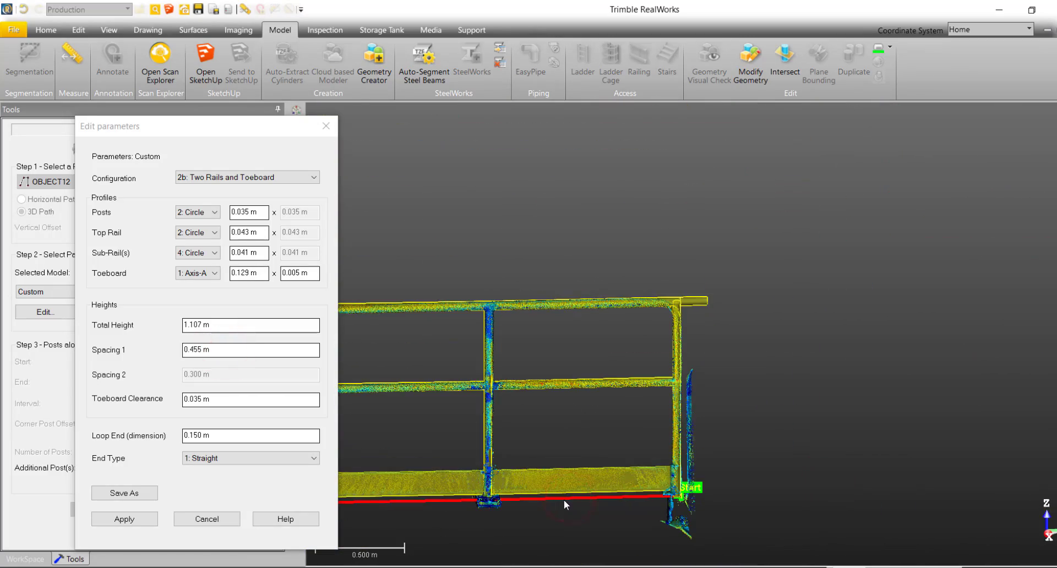
{"action": "scroll", "coordinate": [440, 474], "scroll_direction": "down", "scroll_amount": 3}
{"action": "middle_click_drag", "start_coordinate": [441, 474], "coordinate": [798, 462]}
{"action": "scroll", "coordinate": [796, 465], "scroll_direction": "down", "scroll_amount": 1}
{"action": "left_click_drag", "start_coordinate": [760, 472], "coordinate": [825, 456]}
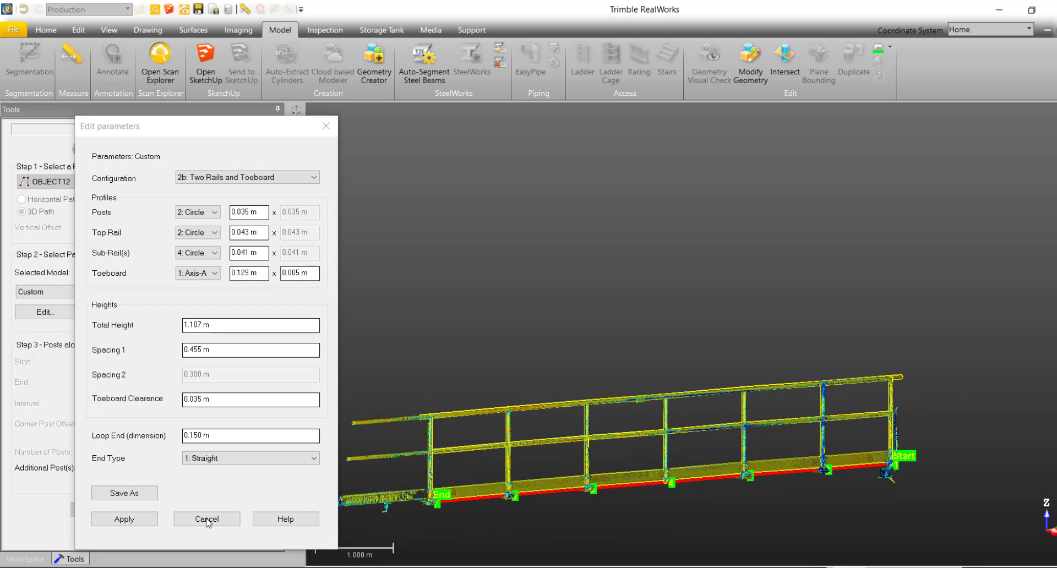
- Apply the edited parameters and create the railing geometry, closing the Railing tool
{"action": "left_click", "coordinate": [153, 518]}
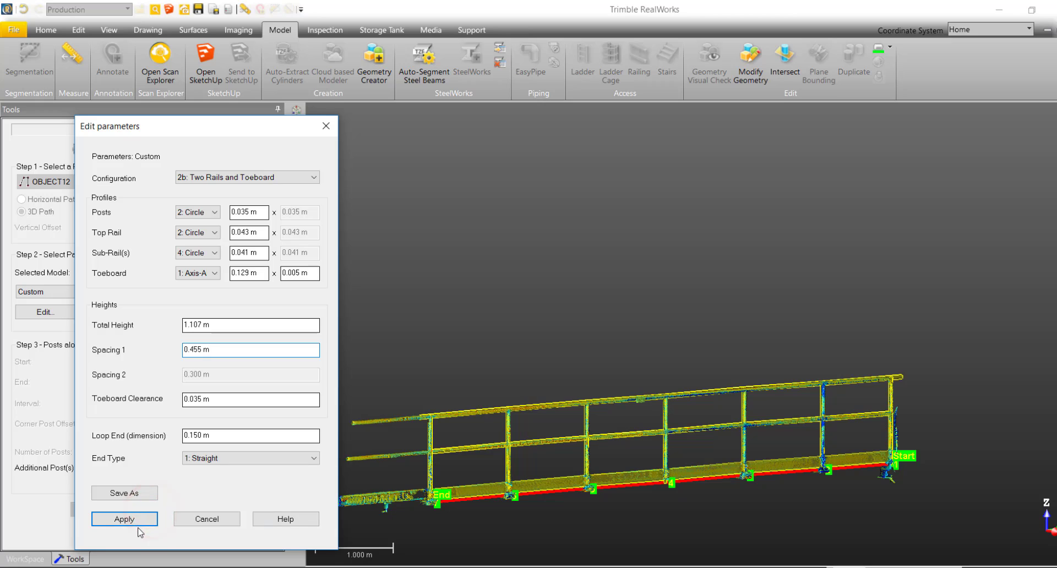
{"action": "left_click", "coordinate": [129, 522]}
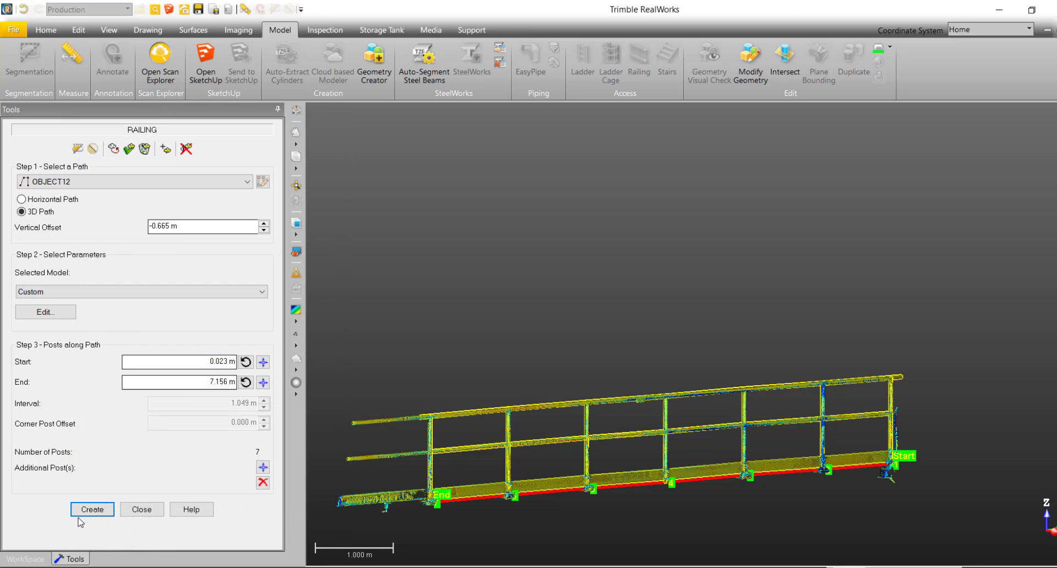
{"action": "left_click", "coordinate": [83, 511]}
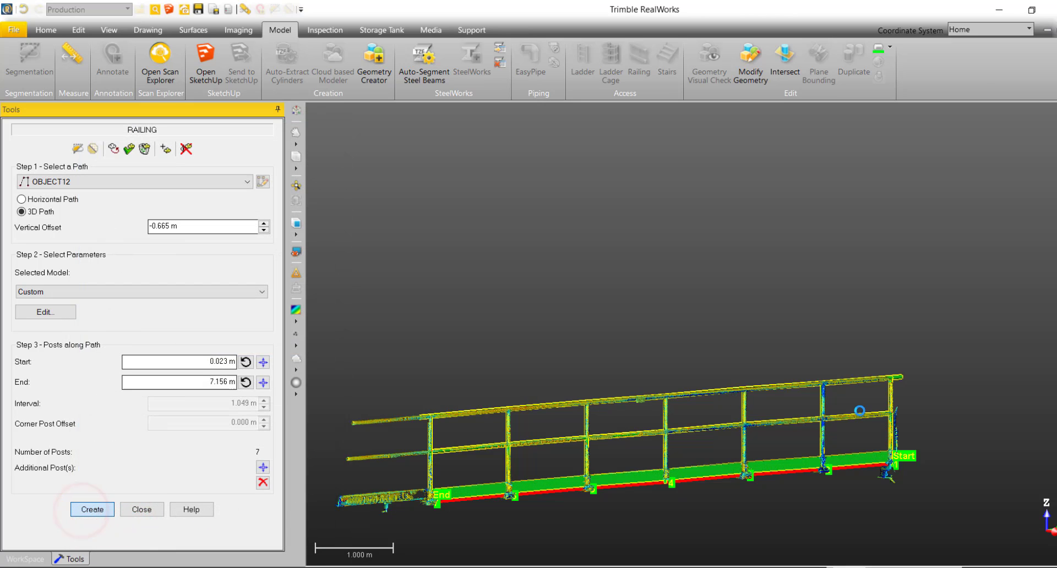
{"action": "scroll", "coordinate": [908, 391], "scroll_direction": "up", "scroll_amount": 6}
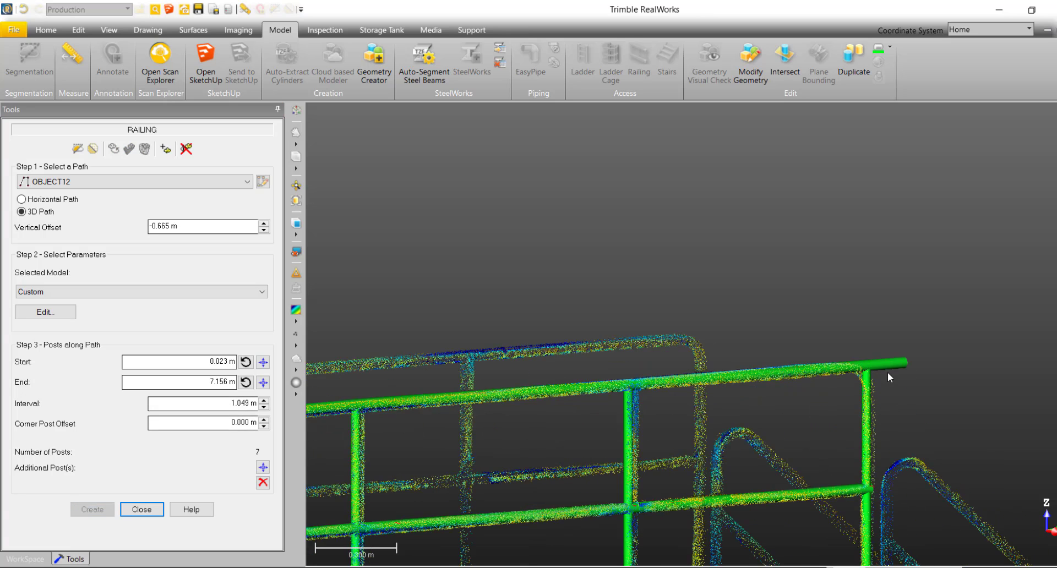
{"action": "left_click", "coordinate": [143, 510]}
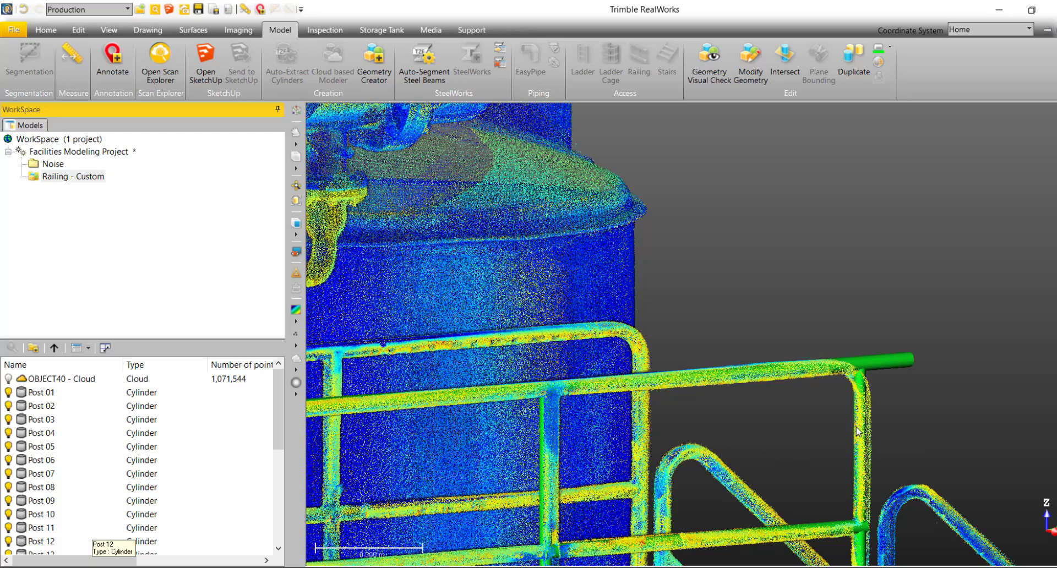
- Delete the geometry of the short cylinder (Post 26) projecting past the top rail's start
{"action": "left_click", "coordinate": [890, 367]}
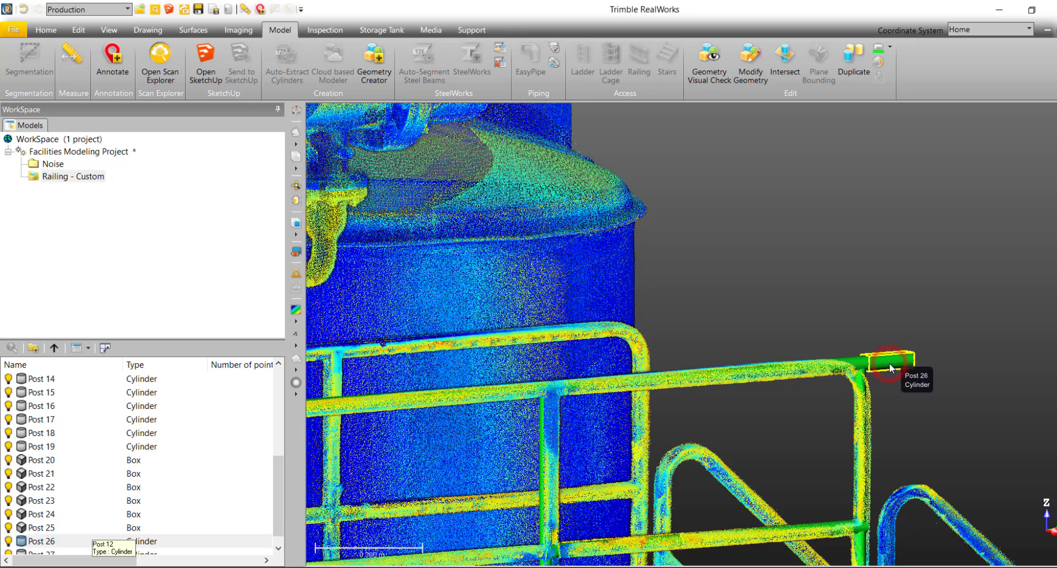
{"action": "scroll", "coordinate": [202, 506], "scroll_direction": "down", "scroll_amount": 1}
{"action": "right_click", "coordinate": [153, 529]}
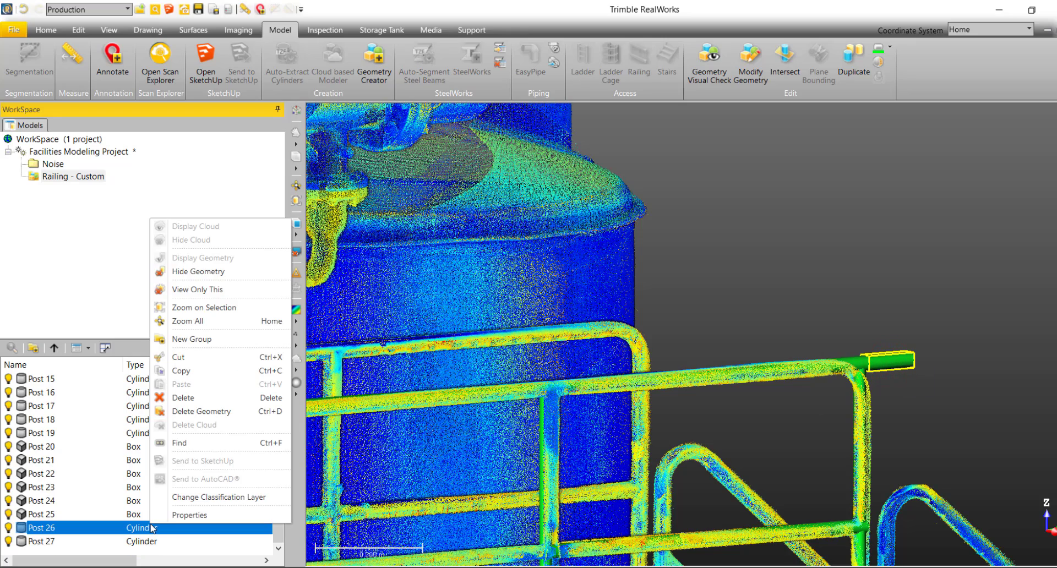
{"action": "left_click", "coordinate": [215, 413]}
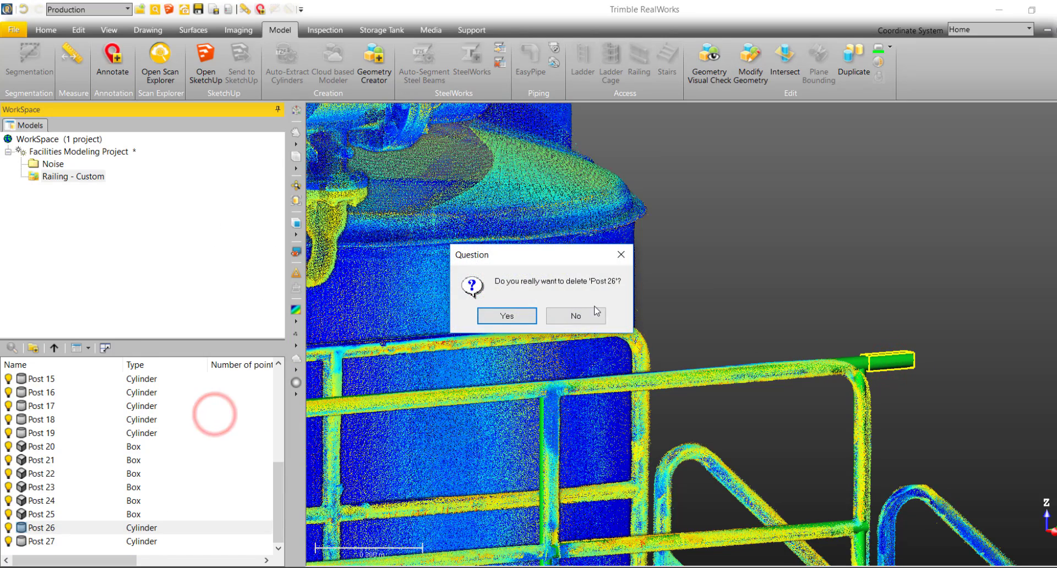
{"action": "left_click", "coordinate": [534, 318]}
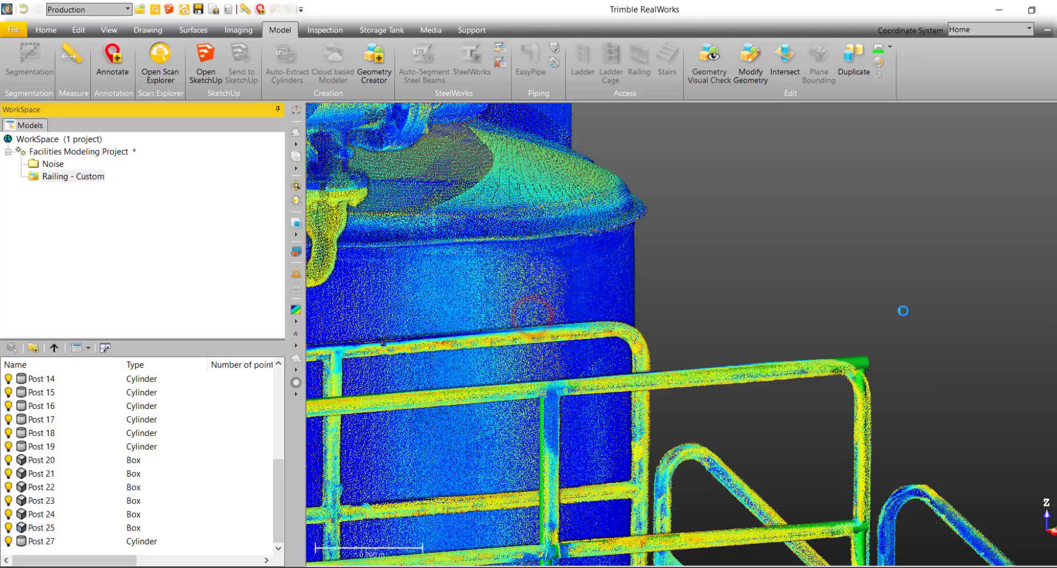
- Select the Railing - Custom group in the project and start the Duplicate tool on it
{"action": "scroll", "coordinate": [892, 353], "scroll_direction": "up", "scroll_amount": 3}
{"action": "left_click_drag", "start_coordinate": [892, 350], "coordinate": [811, 361]}
{"action": "scroll", "coordinate": [854, 347], "scroll_direction": "down", "scroll_amount": 5}
{"action": "left_click_drag", "start_coordinate": [879, 346], "coordinate": [729, 283]}
{"action": "middle_click_drag", "start_coordinate": [729, 284], "coordinate": [599, 430]}
{"action": "scroll", "coordinate": [599, 416], "scroll_direction": "up", "scroll_amount": 3}
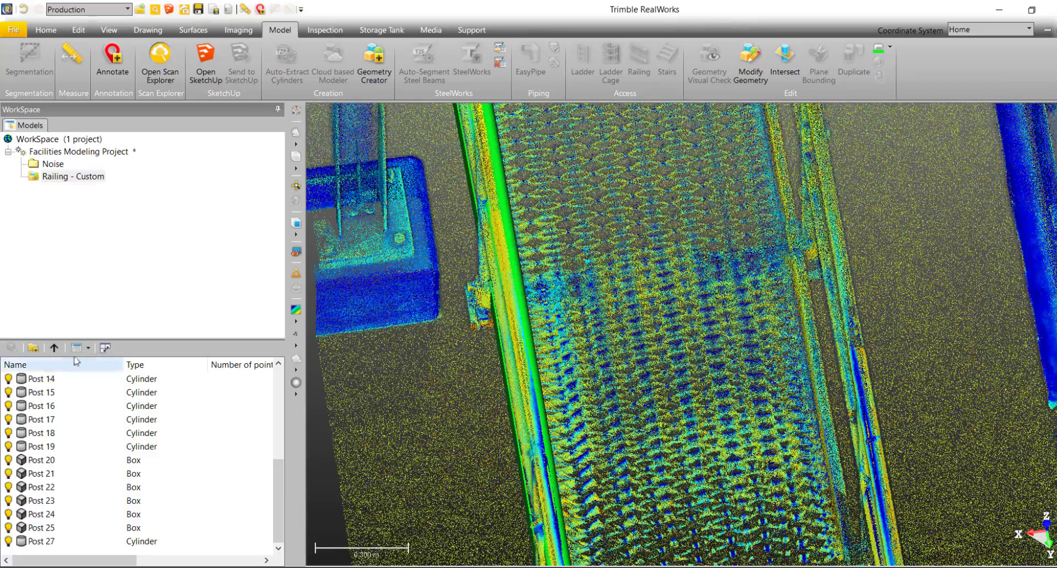
{"action": "left_click", "coordinate": [54, 348]}
{"action": "scroll", "coordinate": [82, 496], "scroll_direction": "down", "scroll_amount": 1}
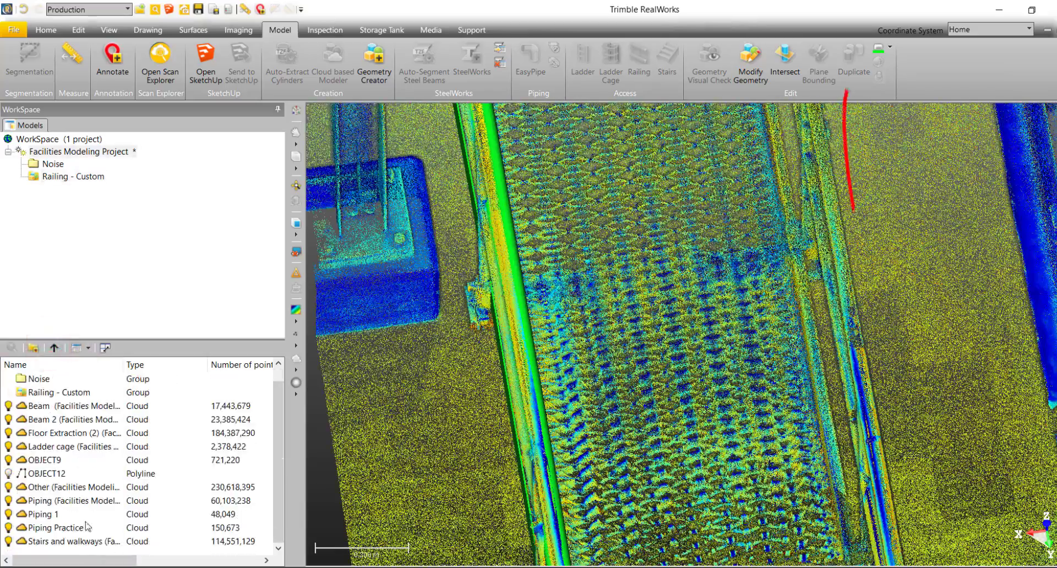
{"action": "left_click", "coordinate": [69, 393]}
{"action": "scroll", "coordinate": [524, 322], "scroll_direction": "down", "scroll_amount": 2}
{"action": "left_click_drag", "start_coordinate": [530, 350], "coordinate": [635, 332]}
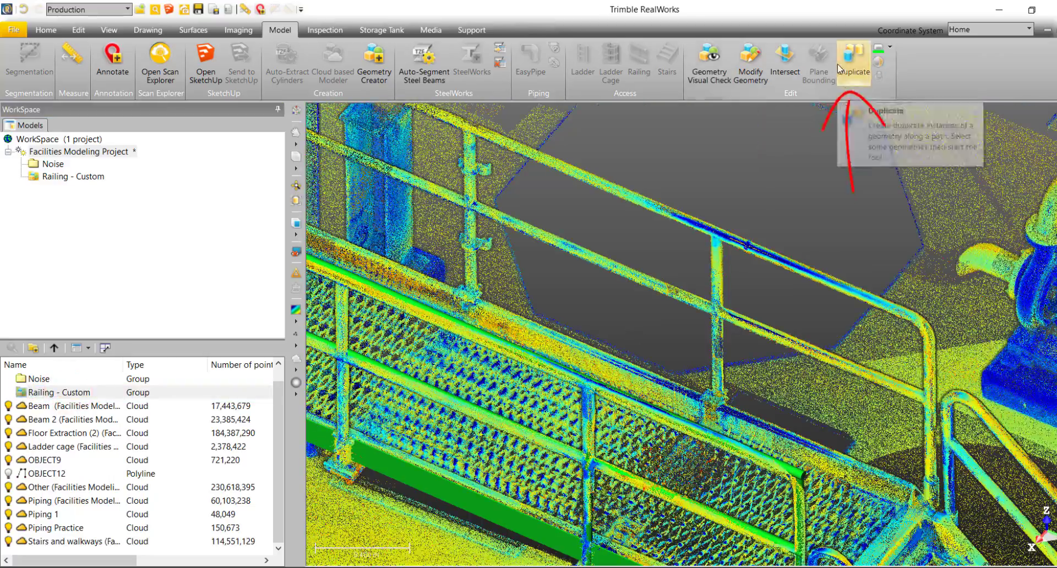
{"action": "left_click", "coordinate": [852, 60]}
- Define the duplication line horizontally across the walkway between the modelled railing and the opposite scanned railing
{"action": "left_click_drag", "start_coordinate": [560, 352], "coordinate": [636, 343]}
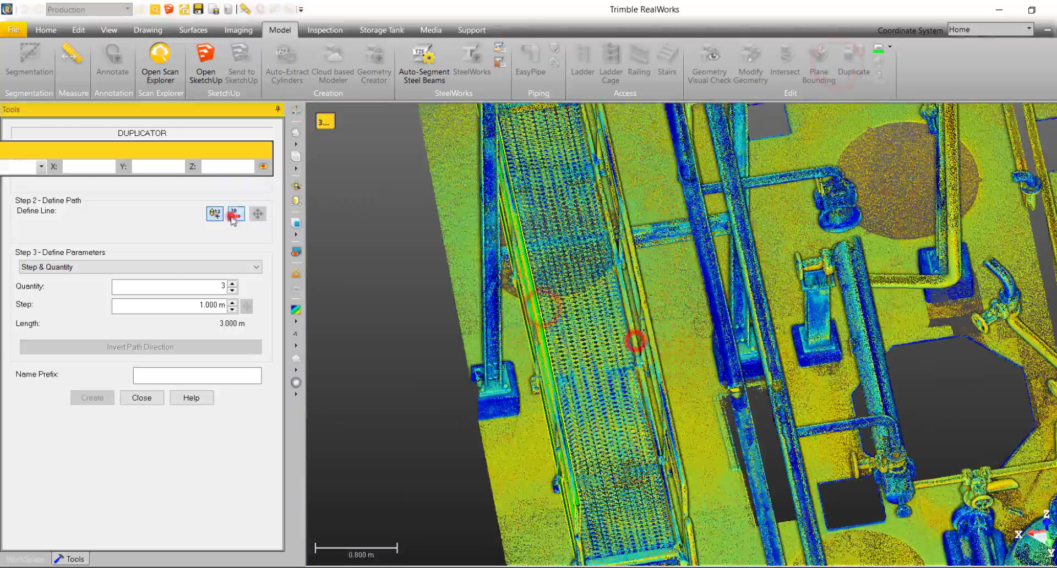
{"action": "left_click", "coordinate": [233, 214]}
{"action": "left_click", "coordinate": [462, 141]}
{"action": "scroll", "coordinate": [574, 309], "scroll_direction": "down", "scroll_amount": 3}
- Duplicate the railing with a quantity of 1 and a 1.035 m step, inverting the path direction
{"action": "left_click", "coordinate": [233, 290]}
{"action": "left_click", "coordinate": [233, 290]}
{"action": "left_click", "coordinate": [208, 347]}
{"action": "scroll", "coordinate": [657, 342], "scroll_direction": "up", "scroll_amount": 3}
{"action": "left_click_drag", "start_coordinate": [657, 342], "coordinate": [684, 306]}
{"action": "scroll", "coordinate": [679, 308], "scroll_direction": "up", "scroll_amount": 2}
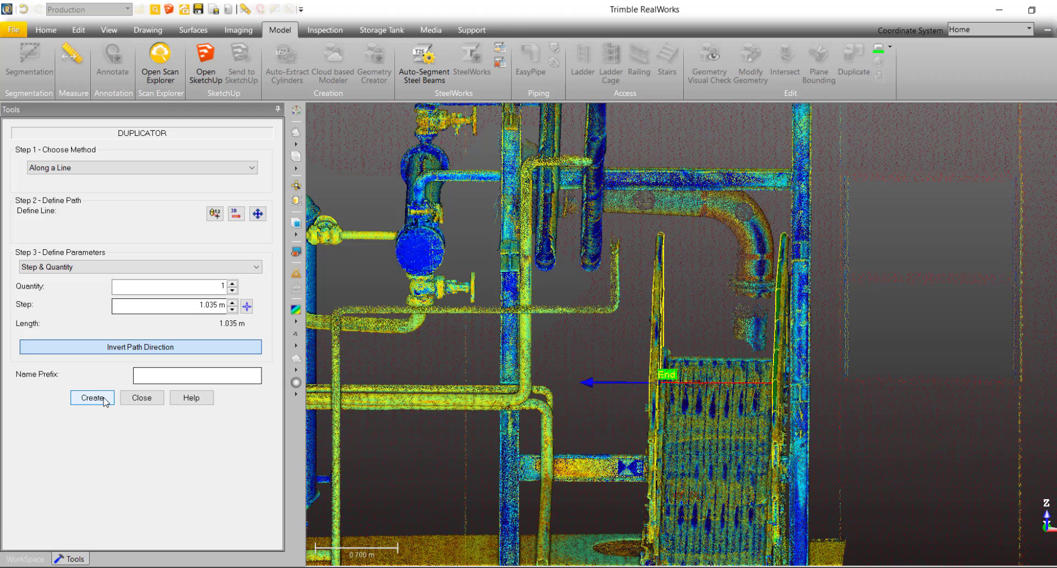
{"action": "left_click", "coordinate": [92, 398]}
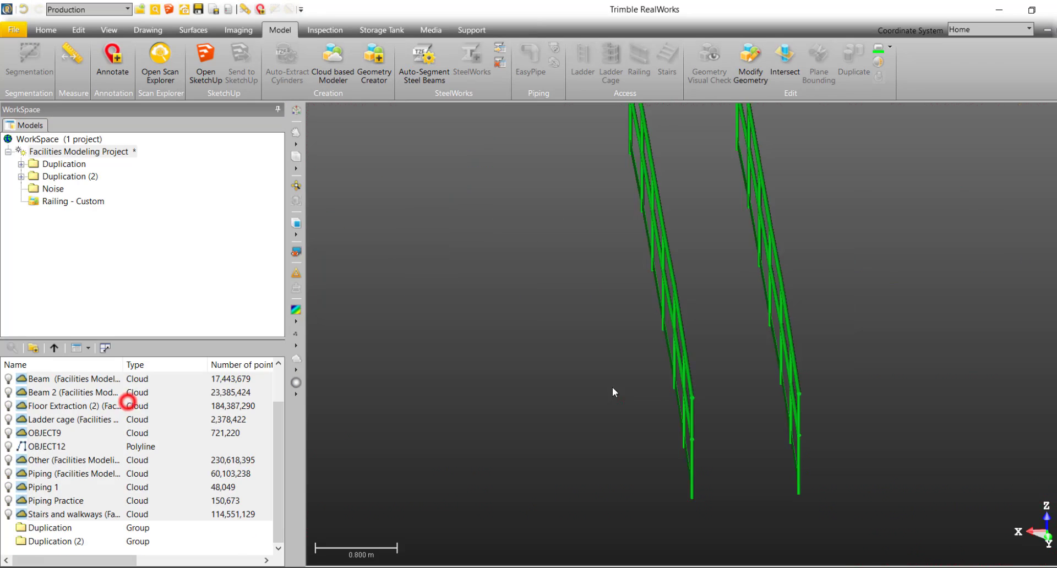
{"action": "left_click_drag", "start_coordinate": [637, 373], "coordinate": [868, 433]}
{"action": "left_click_drag", "start_coordinate": [752, 439], "coordinate": [631, 439]}
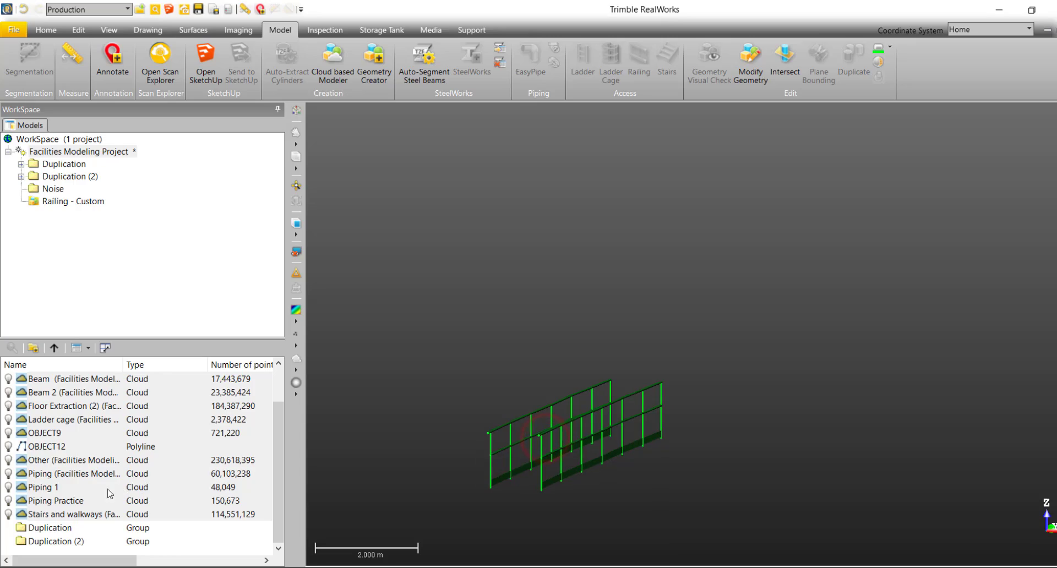